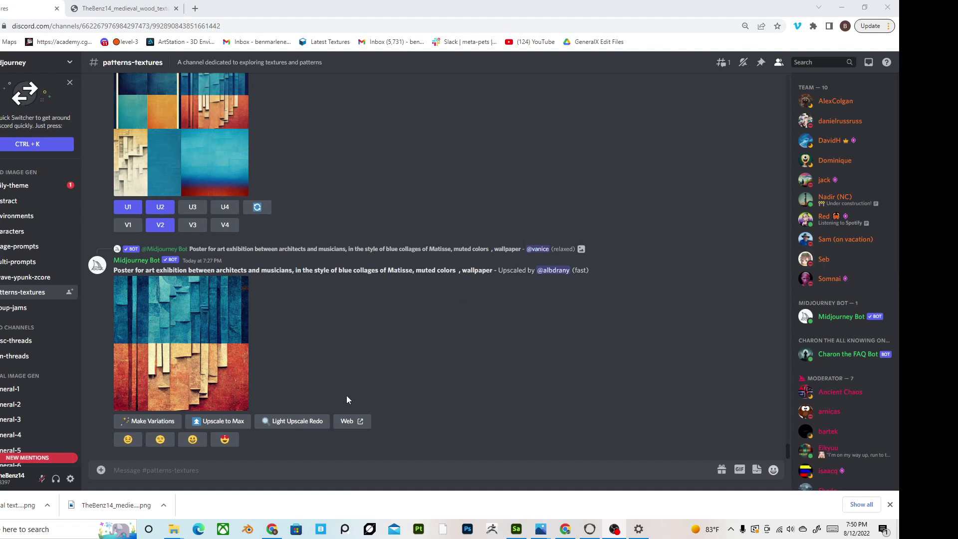
- Send a Midjourney /imagine prompt 'medieval wood texture, 2d, albedo, flat map, 8k' in the channel
left_click(225, 465)
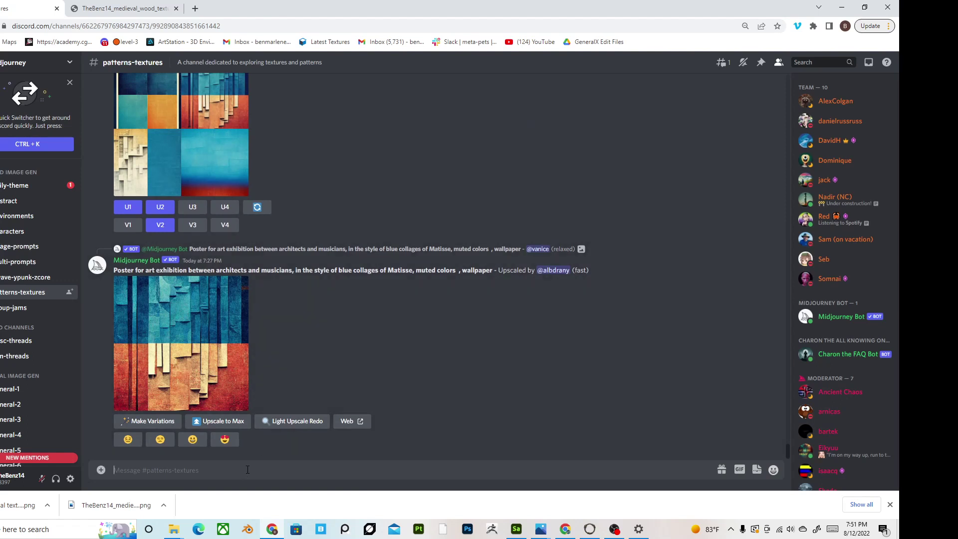
left_click(245, 473)
mouse_move(16, 297)
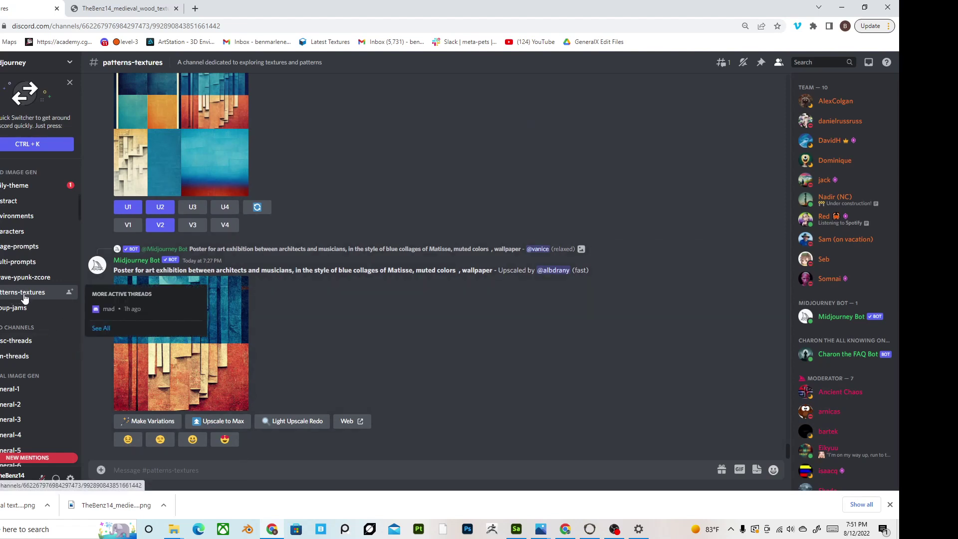
scroll(56, 399, "down", 3)
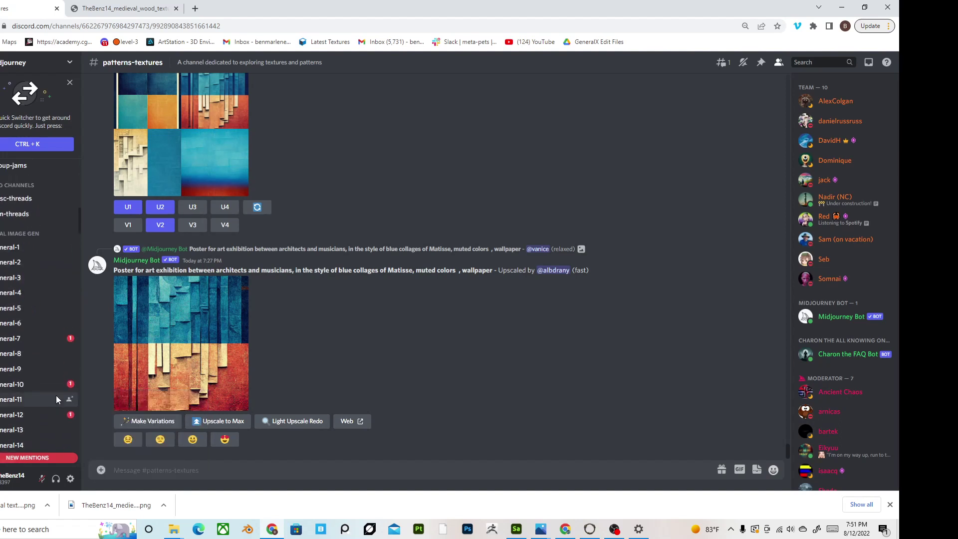
scroll(56, 395, "up", 4)
left_click(156, 465)
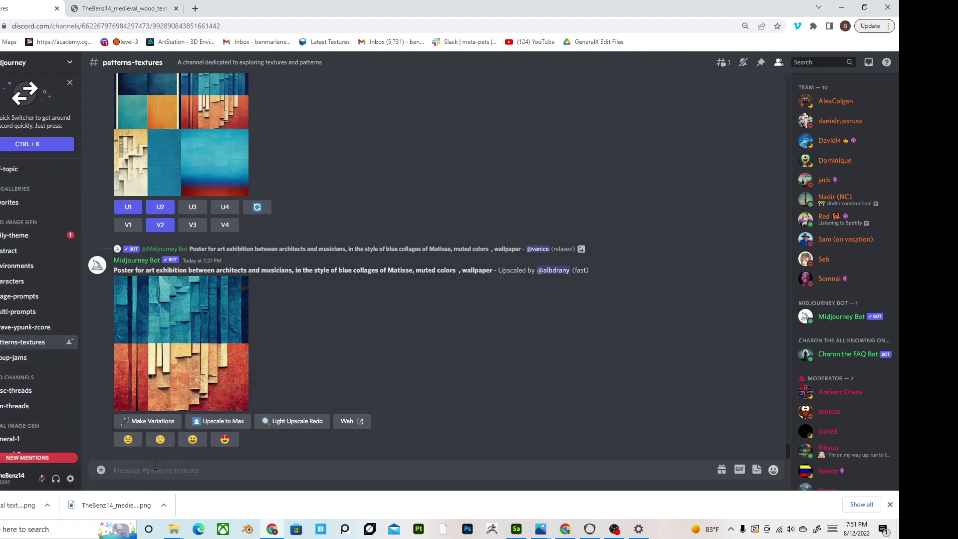
type("/")
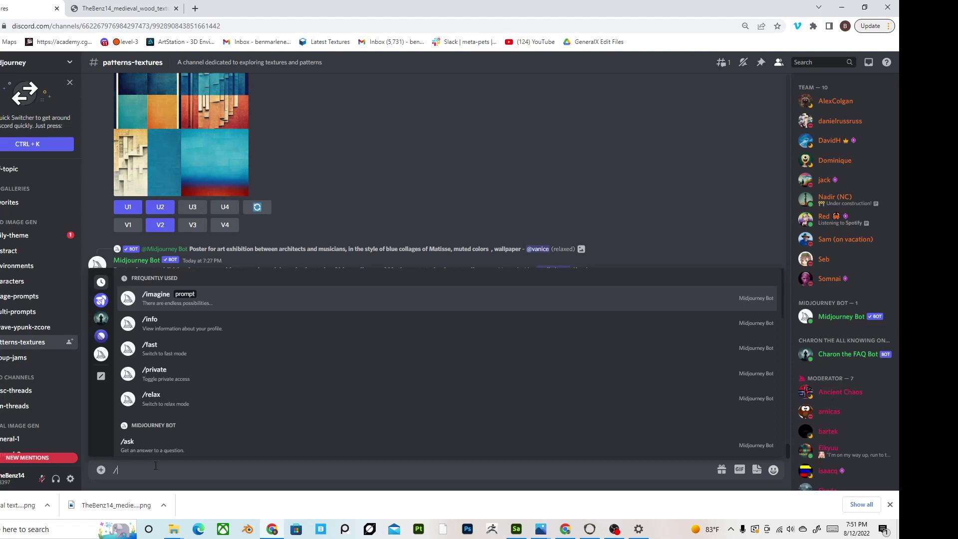
type("imagine")
key("Tab")
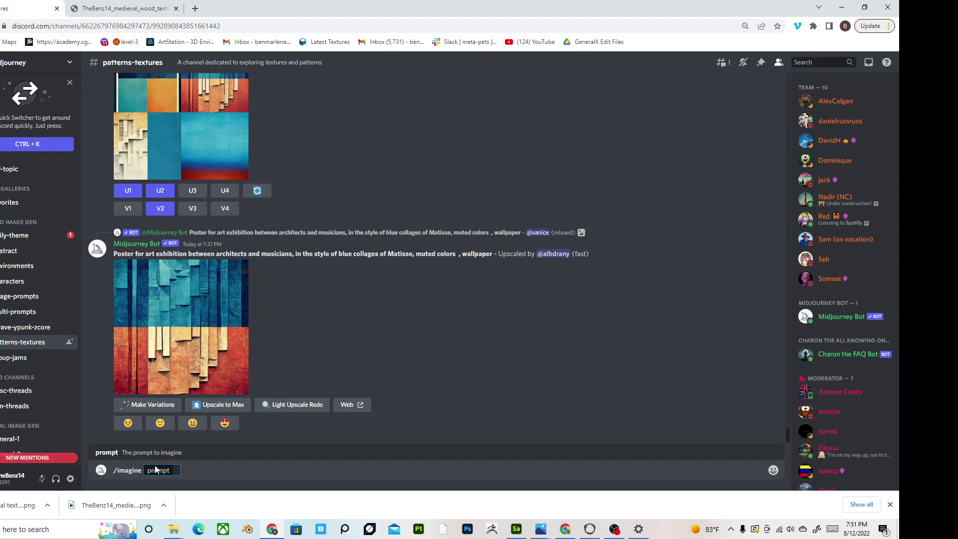
type("medieval wood texture,")
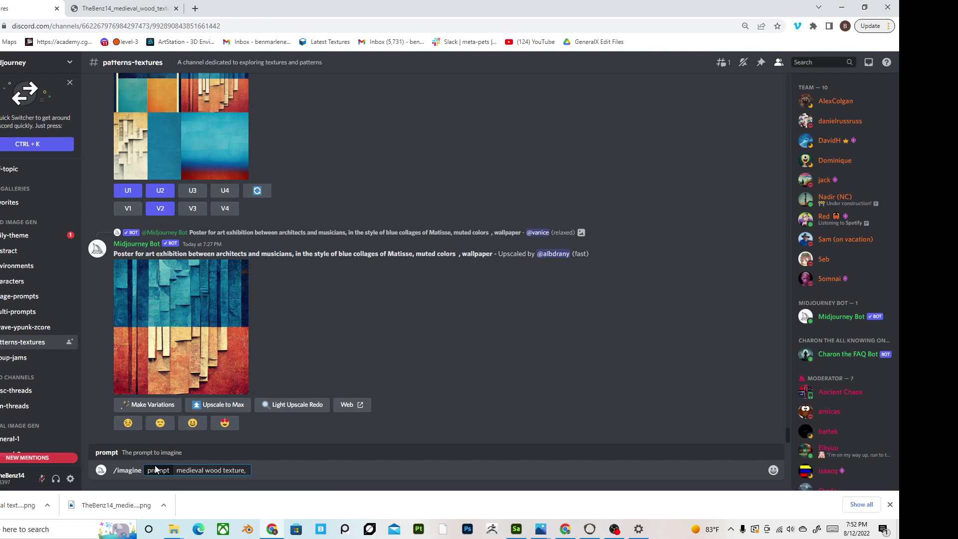
type("2d, albedo, flat map, 8k")
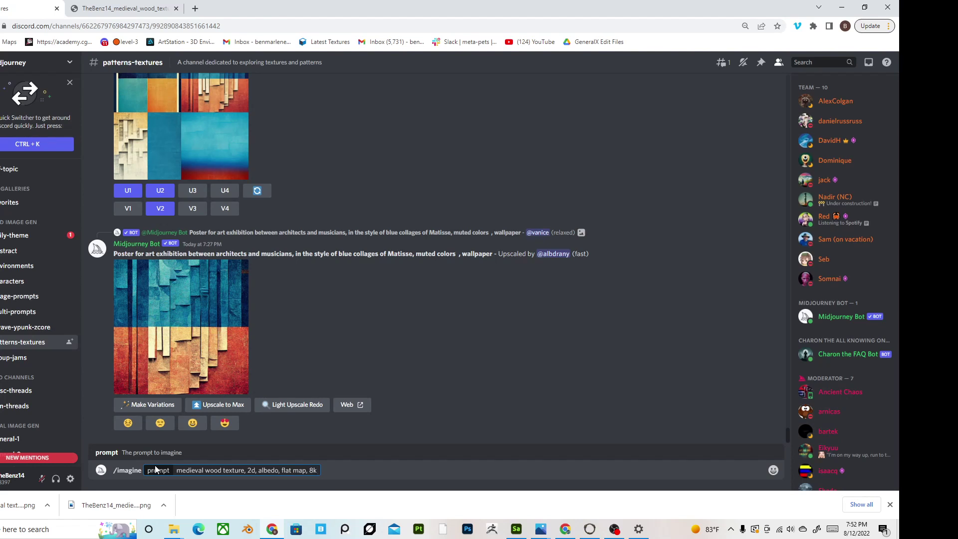
key("Return")
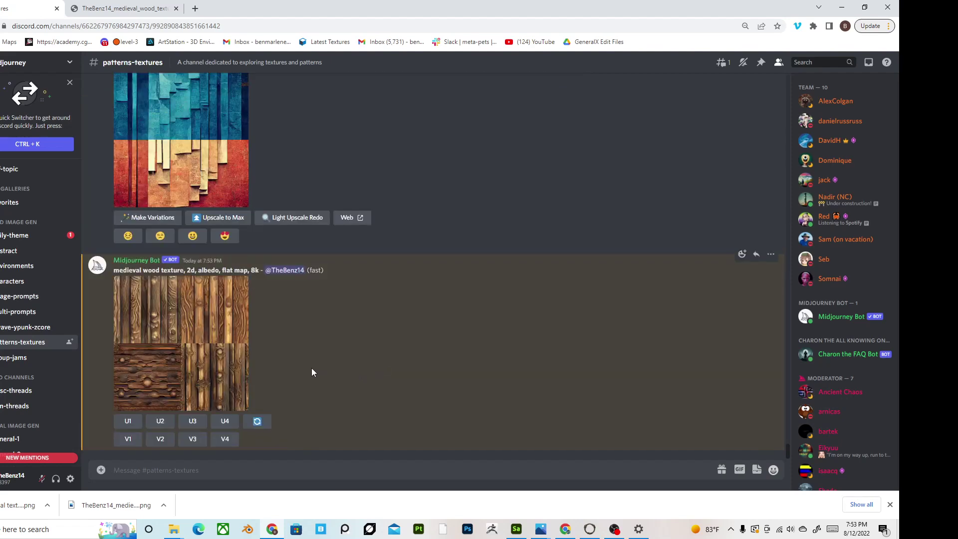
- Preview the wood texture grid, then request the U2 upscale of the second image
left_click(184, 351)
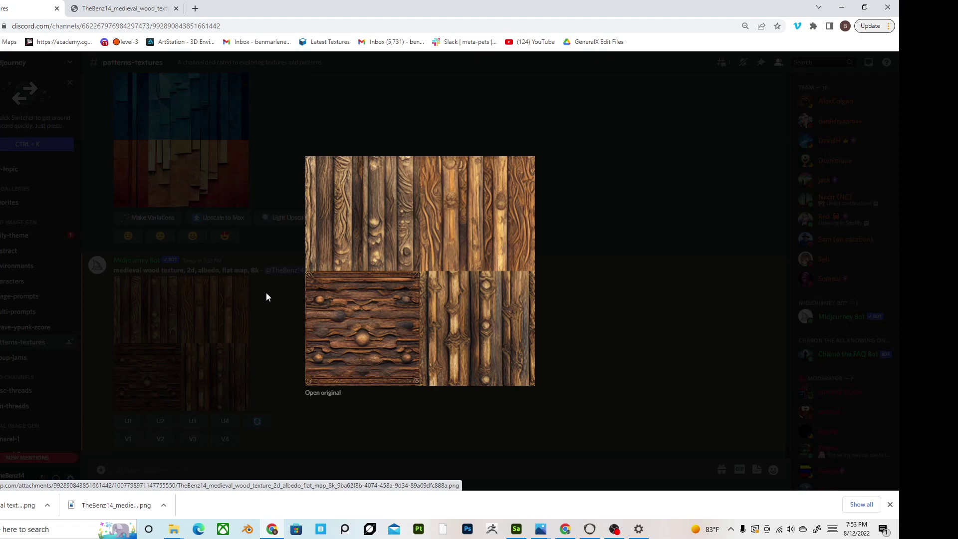
left_click(267, 296)
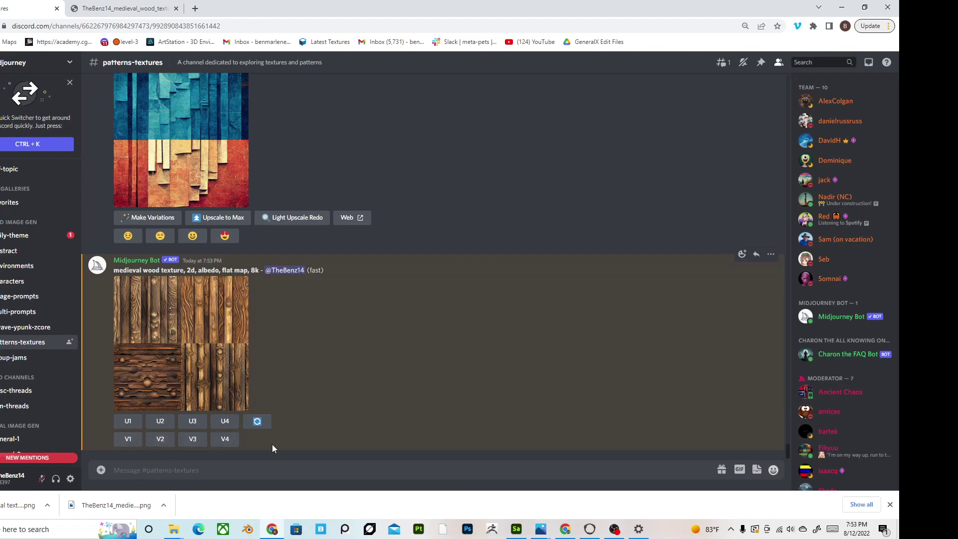
left_click(161, 421)
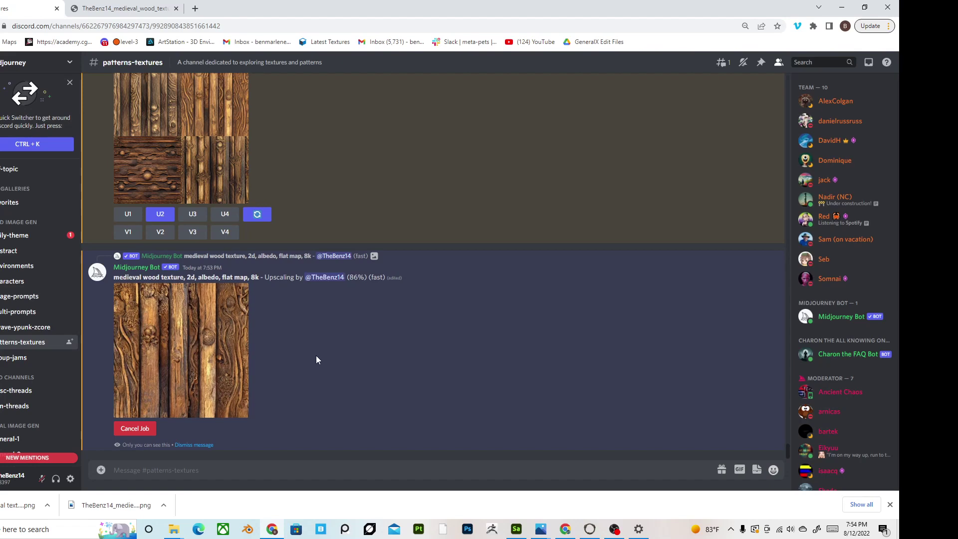
- Save the upscaled wood image as 'Wood tutorial texture' in the Wood folder, overwriting the old file
left_click(181, 355)
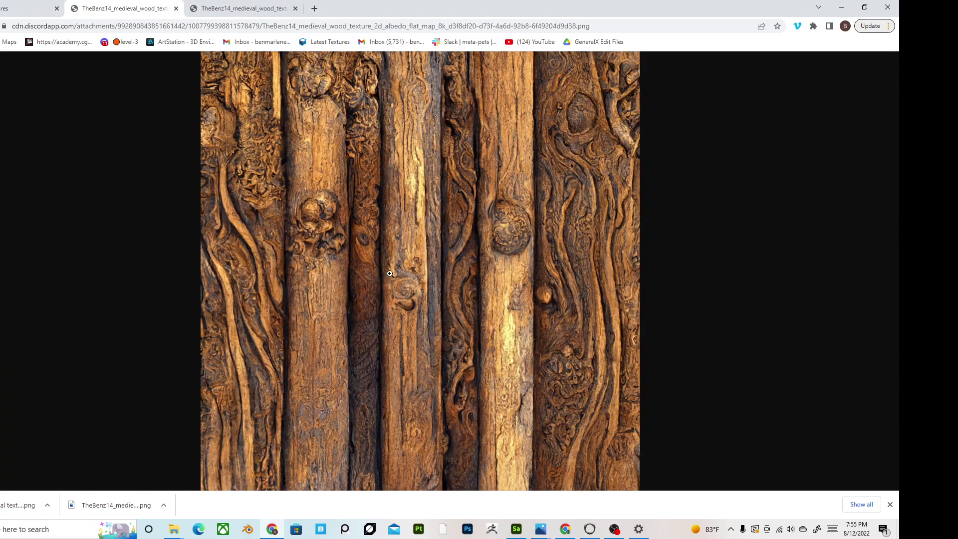
right_click(307, 248)
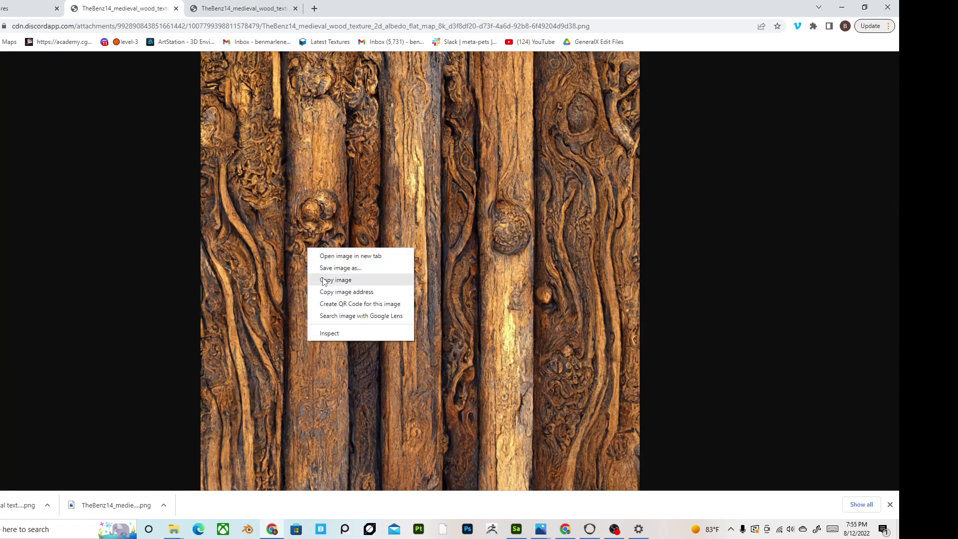
left_click(328, 267)
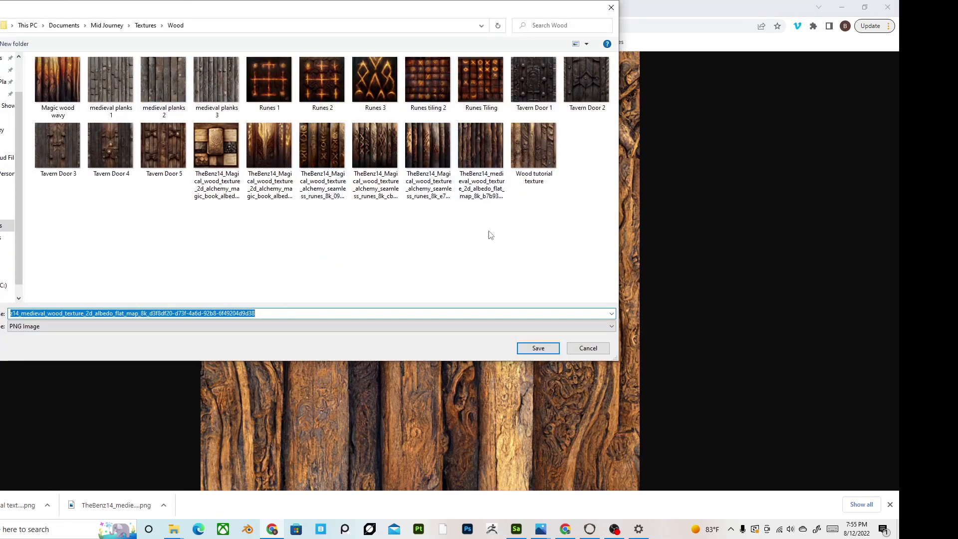
left_click(532, 149)
left_click(533, 348)
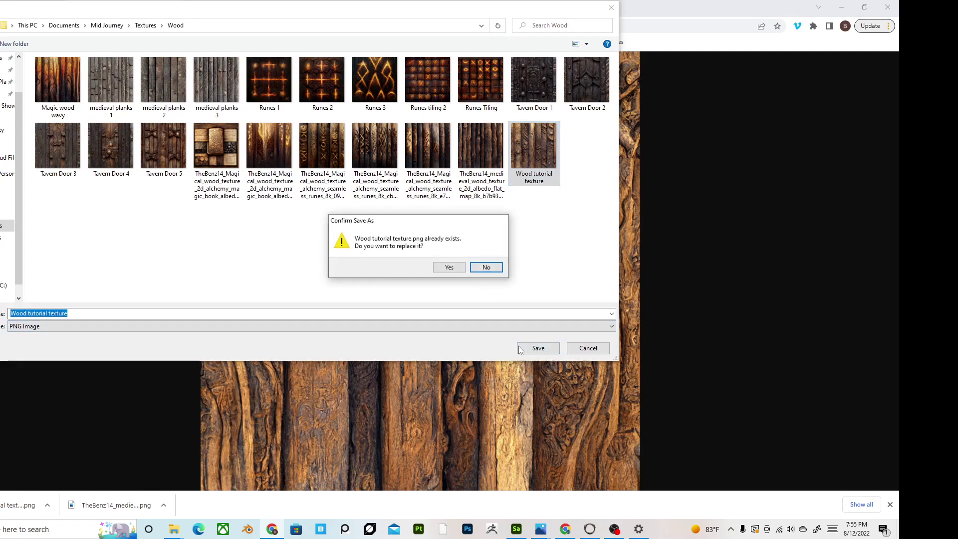
left_click(453, 269)
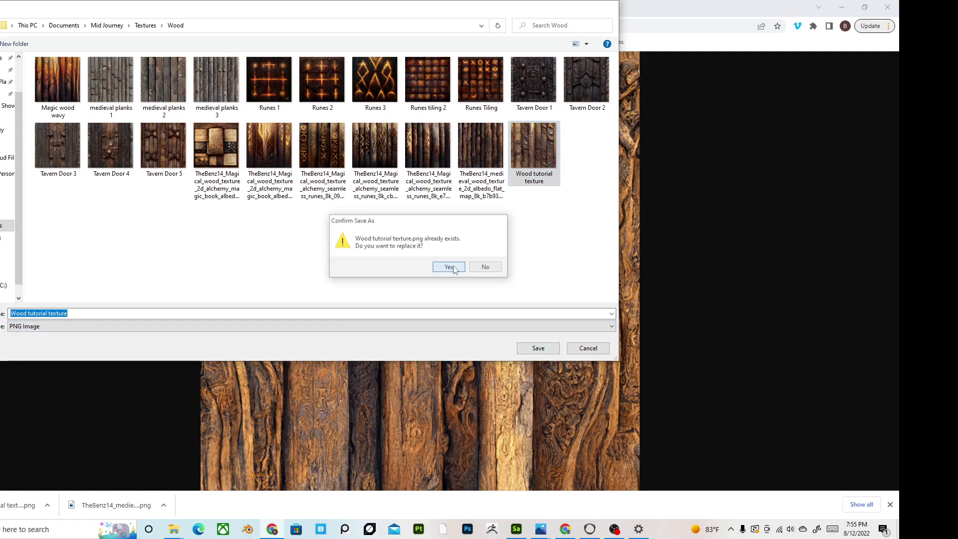
- Drag Wood tutorial texture.png from the Wood folder into Sampler and create an AI image-to-material
left_click(516, 530)
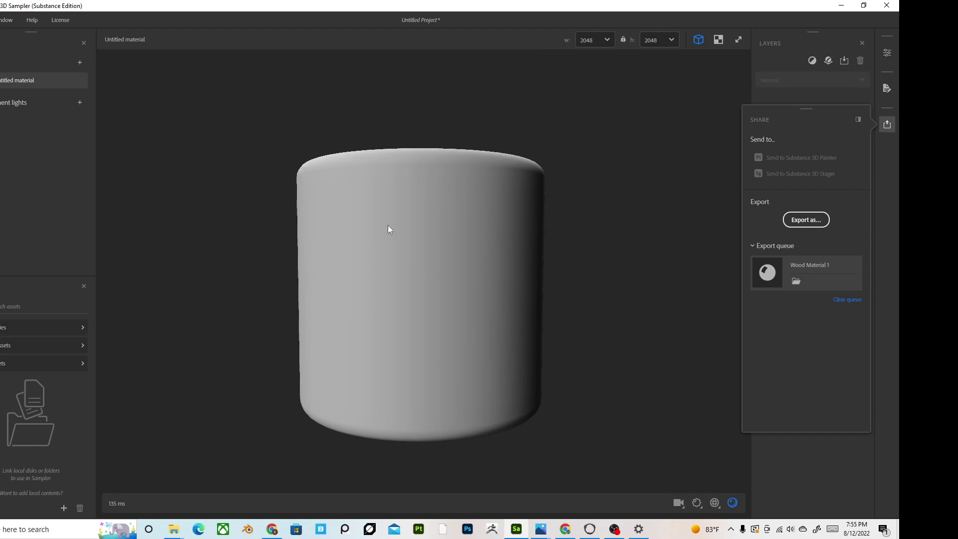
scroll(387, 229, "up", 1)
mouse_move(171, 530)
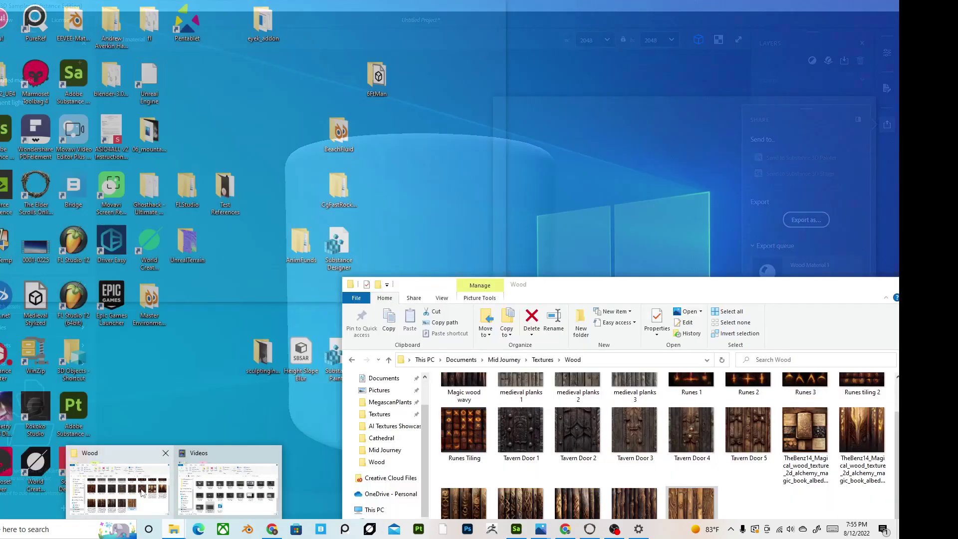
left_click(120, 486)
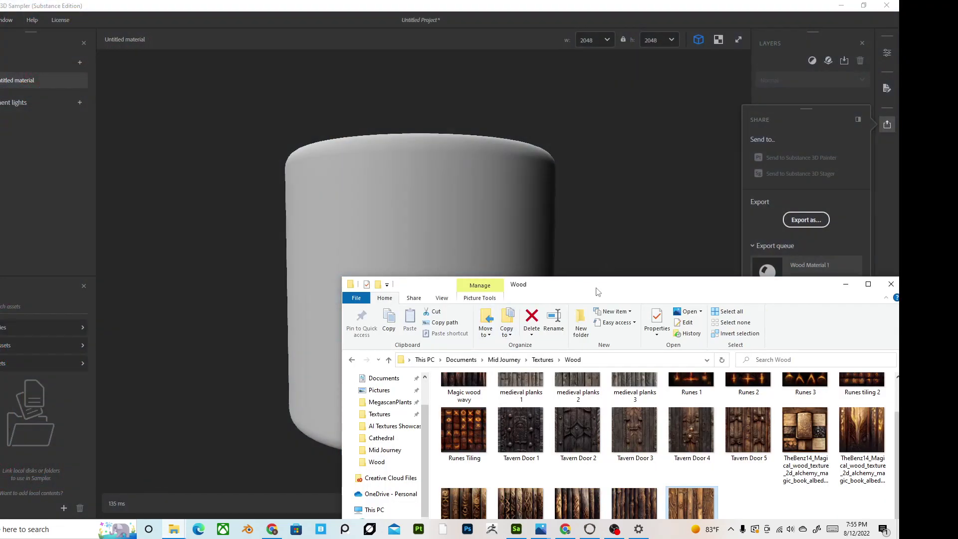
left_click_drag(597, 291, 737, 204)
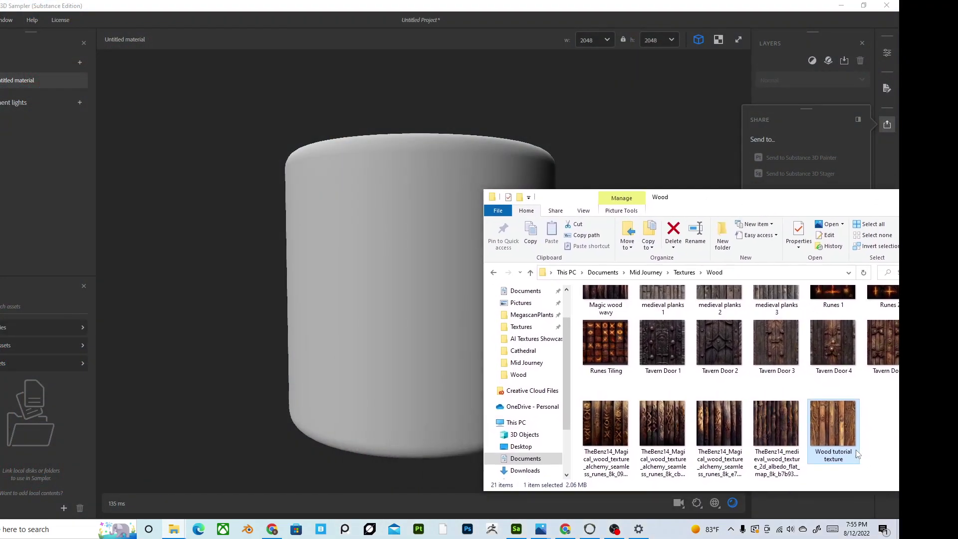
left_click_drag(842, 435, 352, 285)
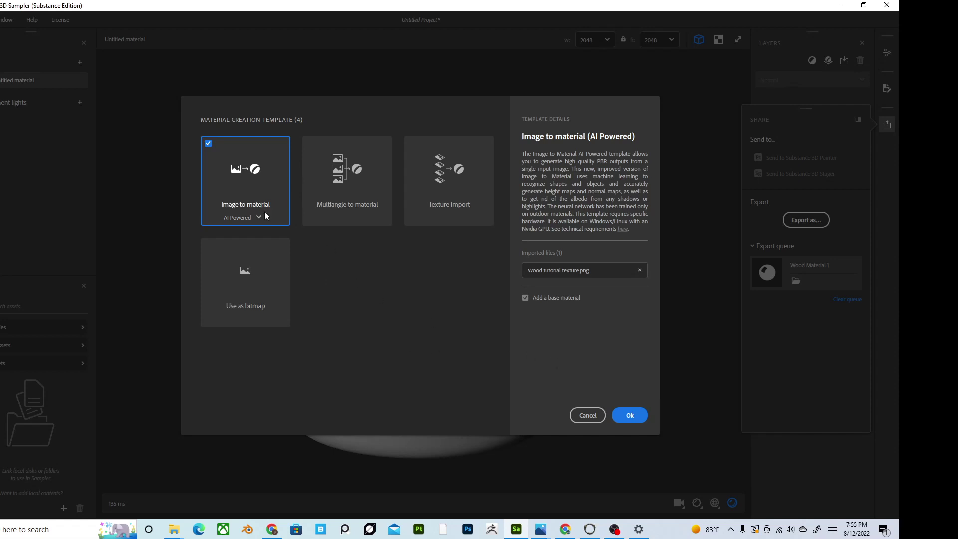
left_click(629, 414)
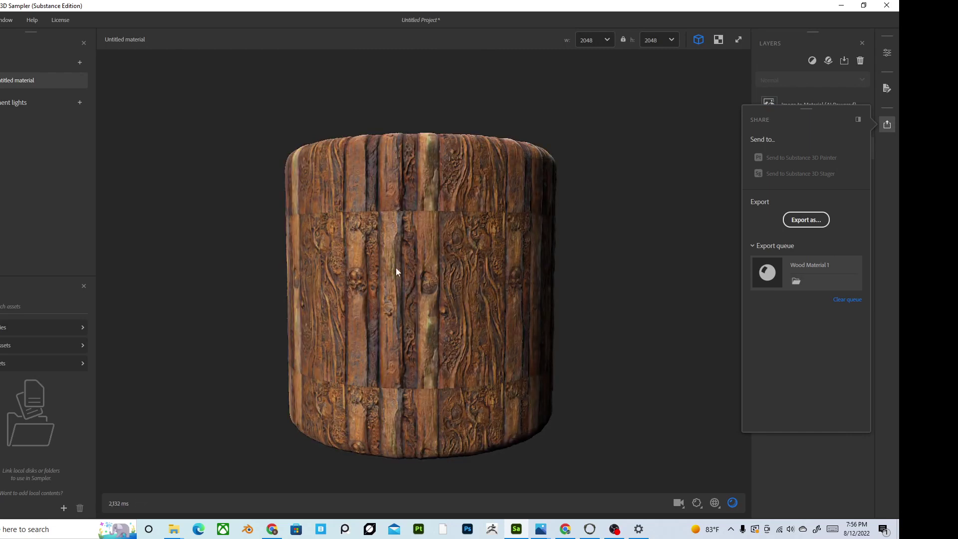
- Orbit the wood cylinder to inspect the material, then close the Share flyout to reveal the layers
scroll(450, 267, "up", 5)
scroll(447, 273, "down", 4)
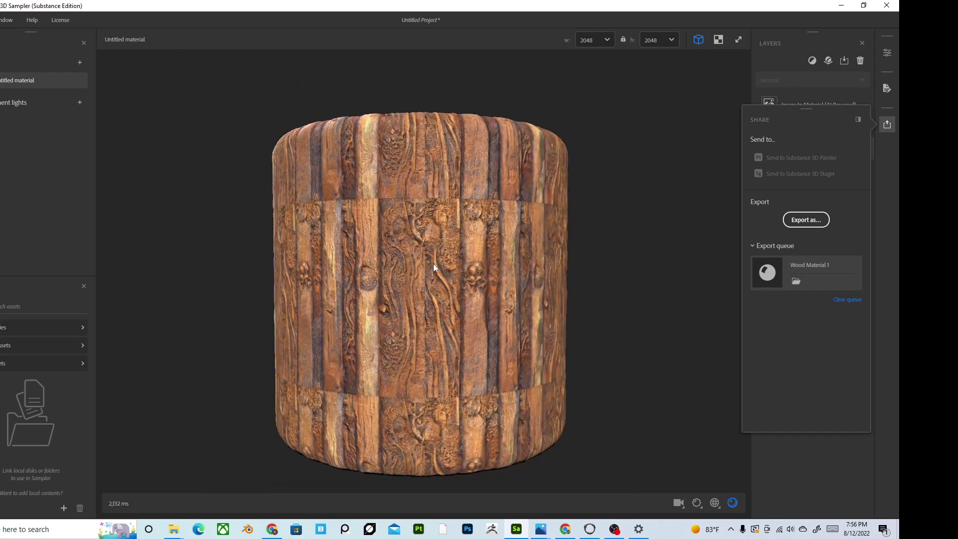
mouse_move(384, 267)
left_mouse_down()
mouse_move(358, 280)
mouse_move(517, 259)
mouse_move(460, 270)
mouse_move(475, 298)
left_mouse_up()
scroll(471, 299, "up", 5)
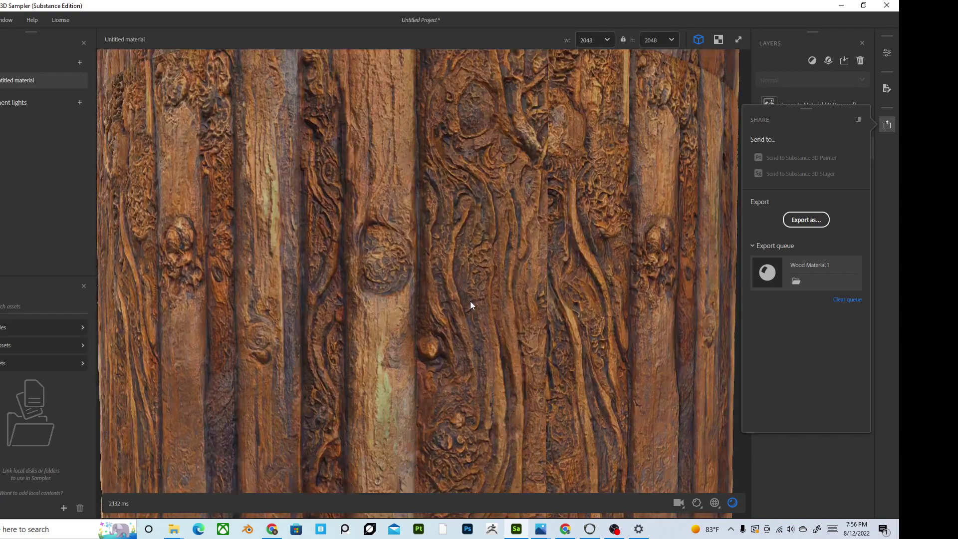
scroll(456, 293, "down", 2)
scroll(439, 290, "down", 4)
scroll(393, 266, "up", 3)
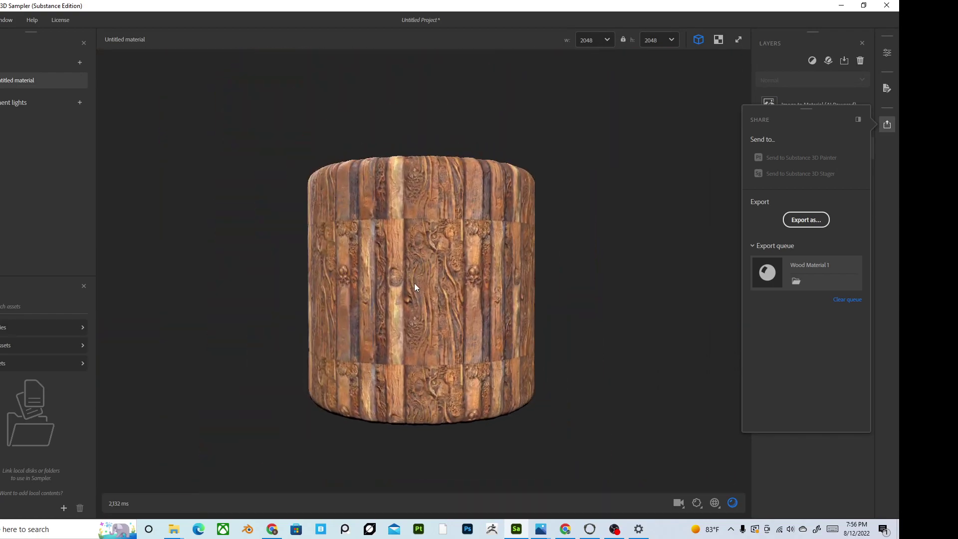
left_click_drag(420, 295, 592, 294)
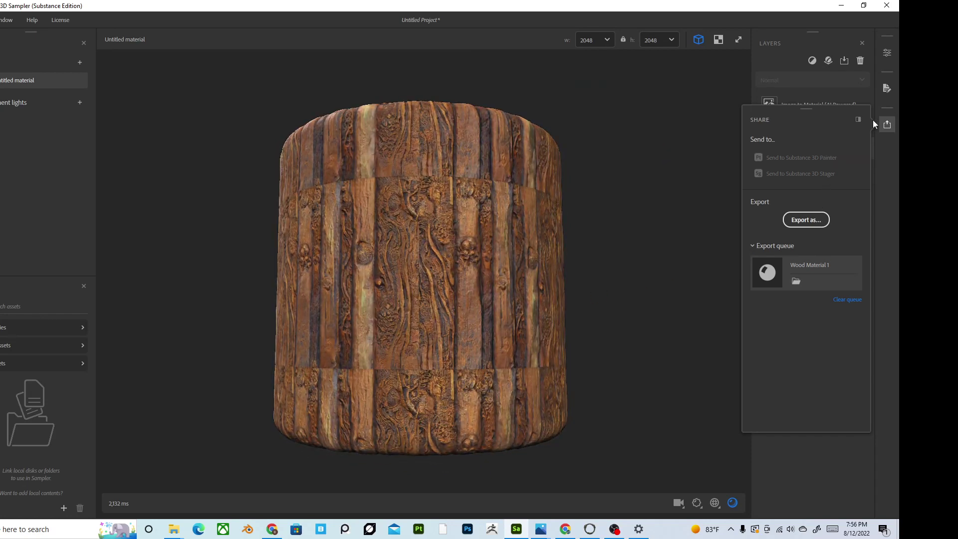
left_click(887, 124)
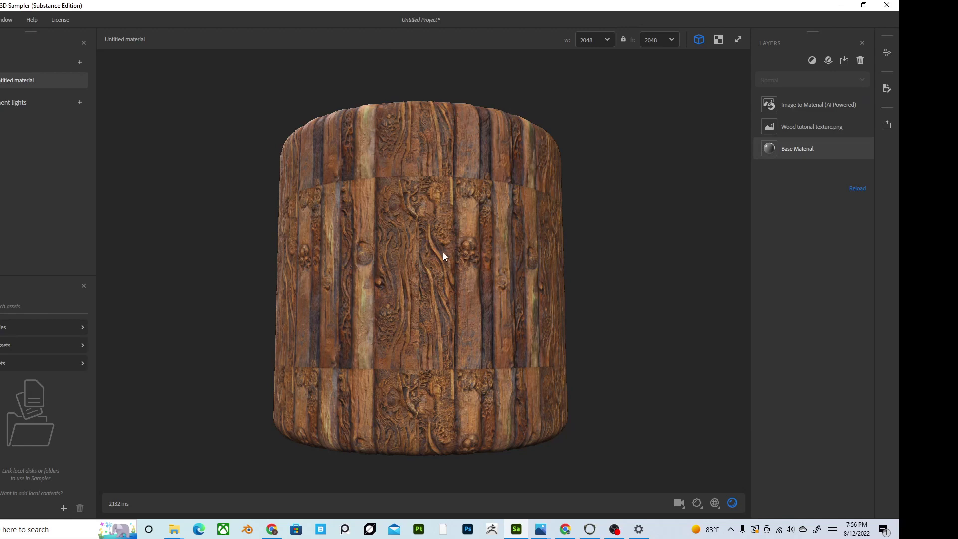
- Add the Make It Tile filter by searching 'tile' and show its Properties panel
key("space")
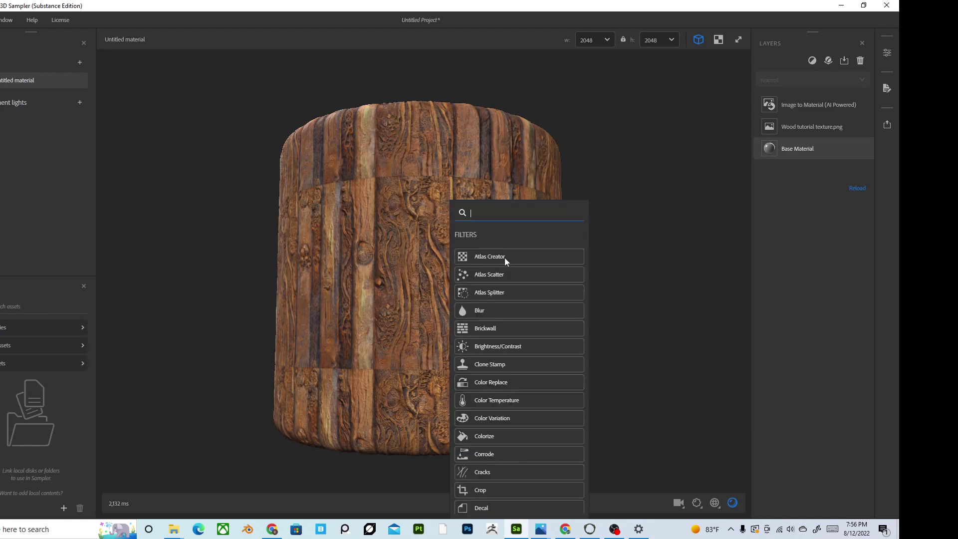
type("til")
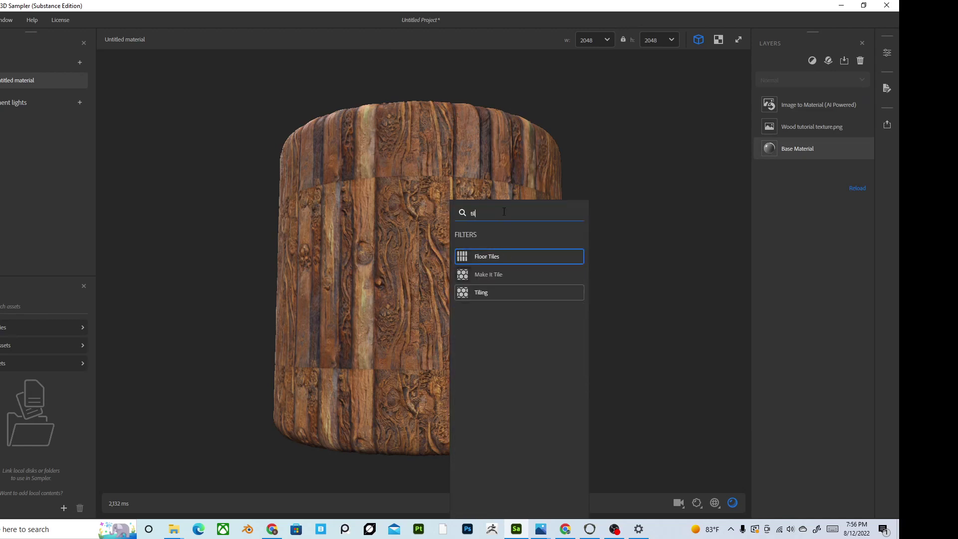
type("e")
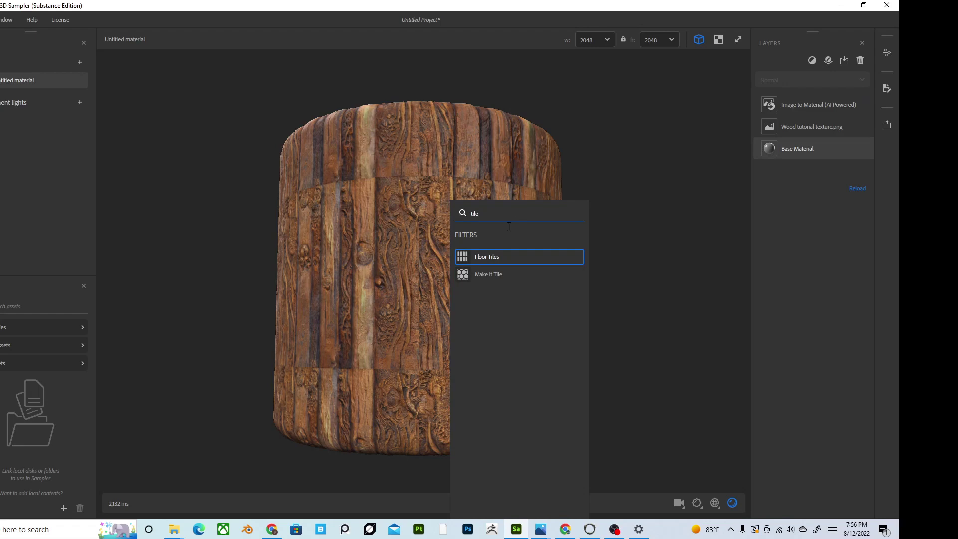
left_click(513, 275)
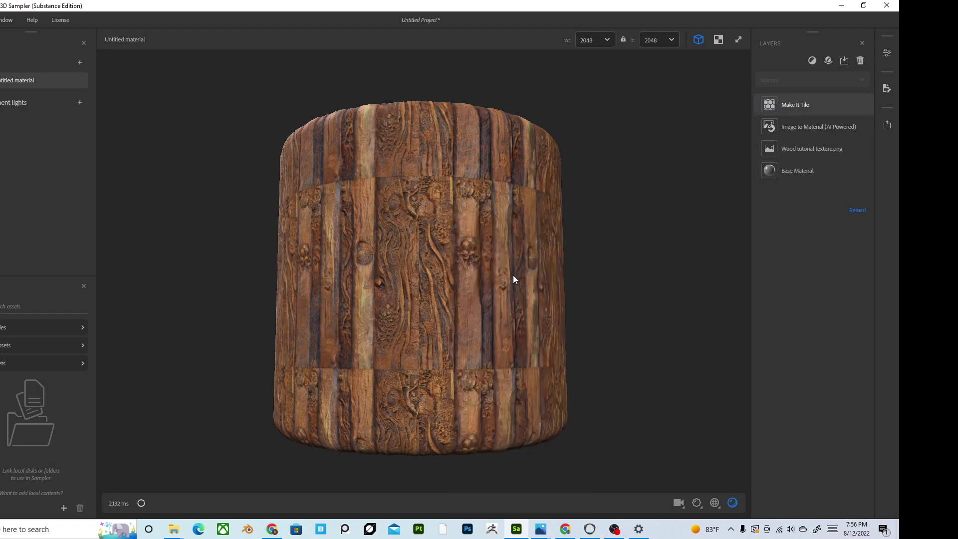
scroll(379, 278, "down", 5)
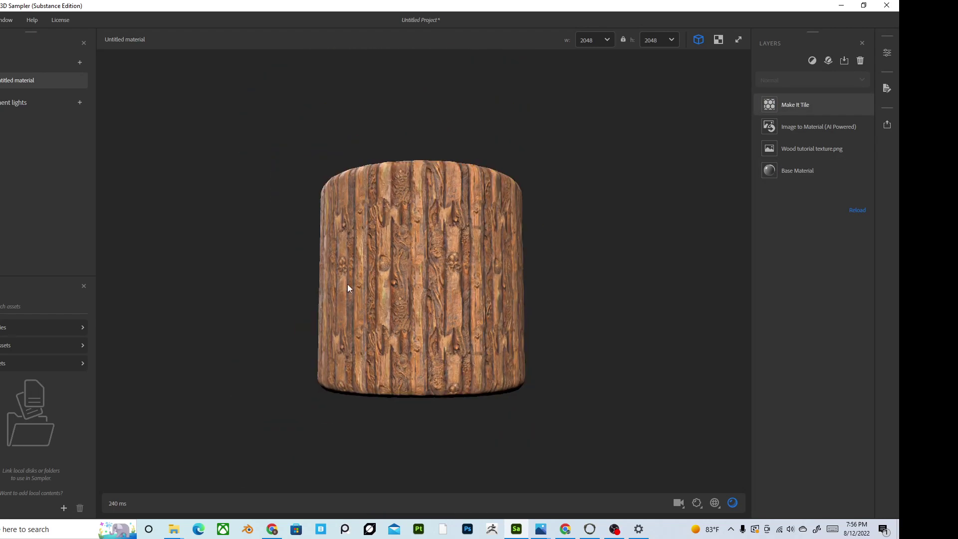
scroll(410, 266, "up", 6)
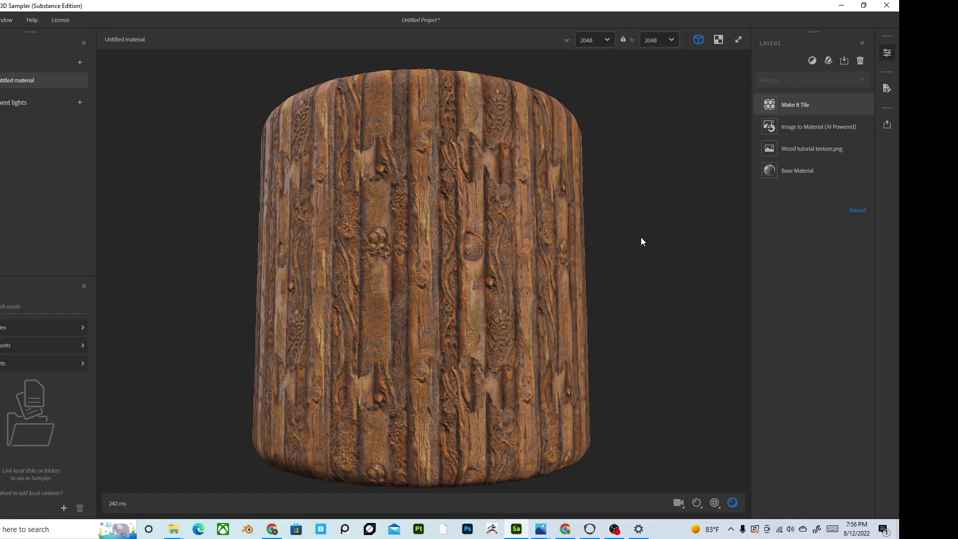
key("p")
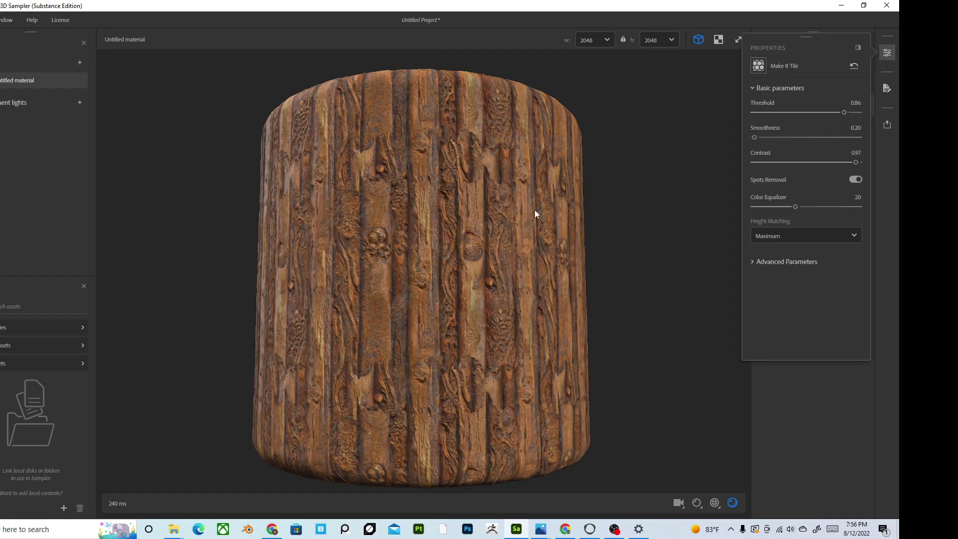
- Make first adjustments to Make It Tile's Threshold, Smoothness and Contrast sliders
mouse_move(843, 111)
left_mouse_down()
mouse_move(802, 115)
mouse_move(878, 131)
mouse_move(807, 131)
mouse_move(836, 129)
left_mouse_up()
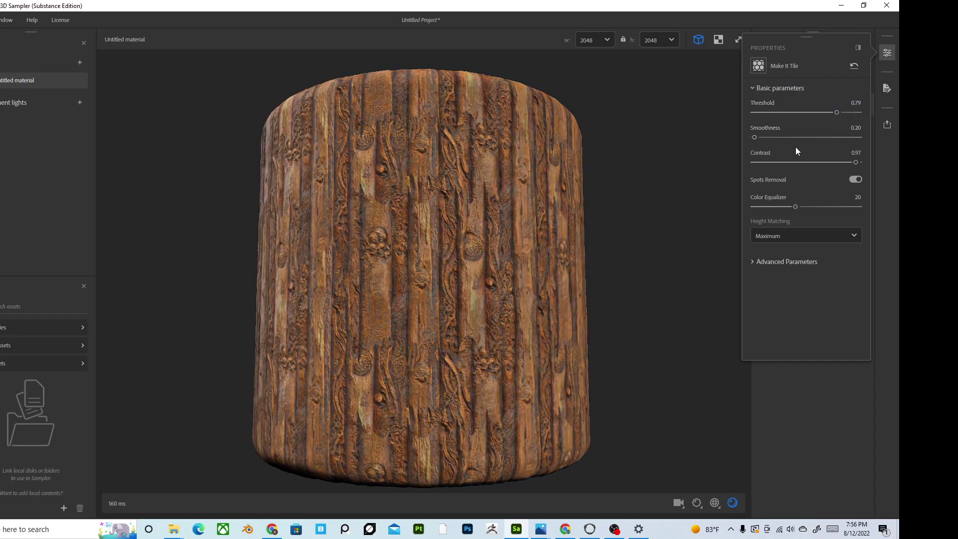
left_click_drag(754, 137, 782, 141)
left_click_drag(853, 162, 834, 112)
scroll(522, 278, "up", 3)
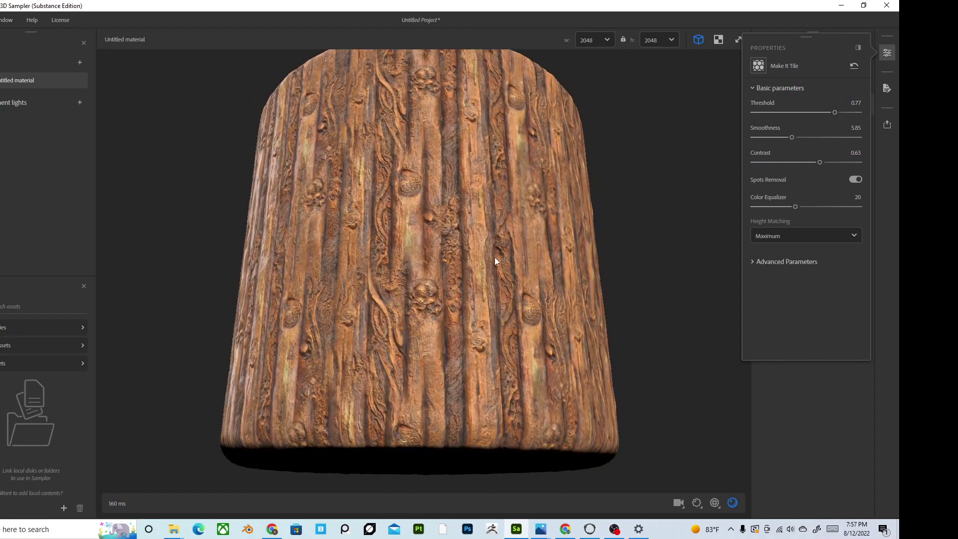
scroll(470, 261, "down", 5)
scroll(498, 256, "up", 2)
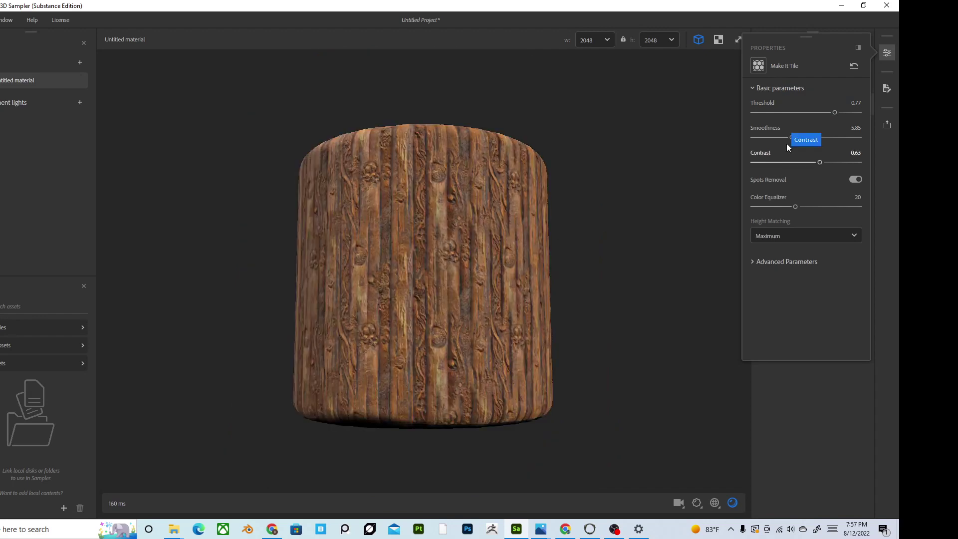
left_click_drag(828, 113, 840, 112)
mouse_move(791, 137)
left_mouse_down()
mouse_move(811, 140)
mouse_move(792, 138)
left_mouse_up()
scroll(508, 290, "up", 5)
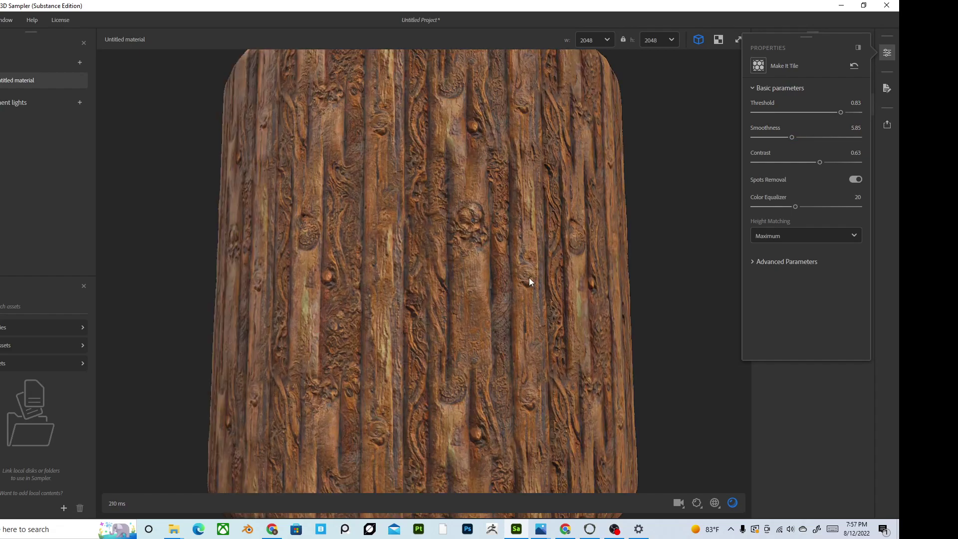
scroll(486, 298, "down", 5)
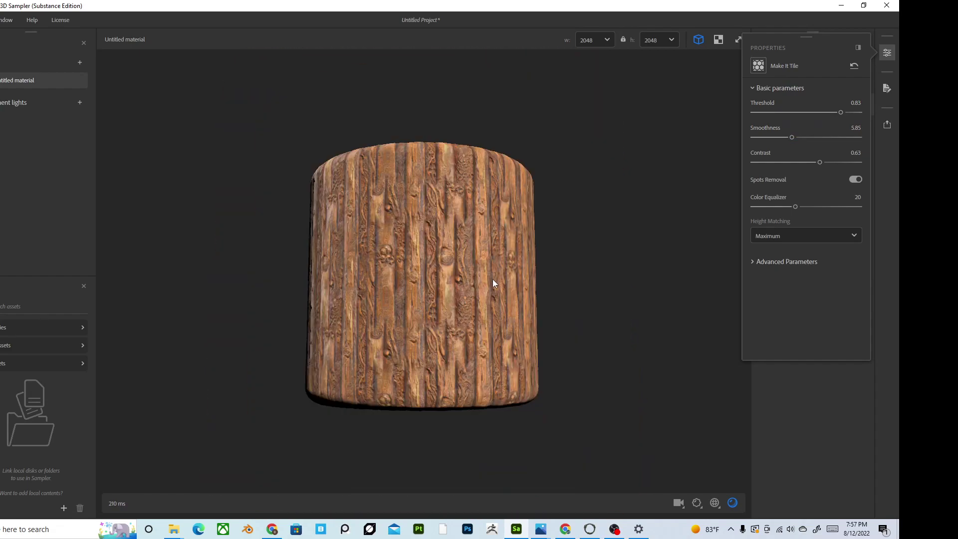
scroll(476, 283, "up", 2)
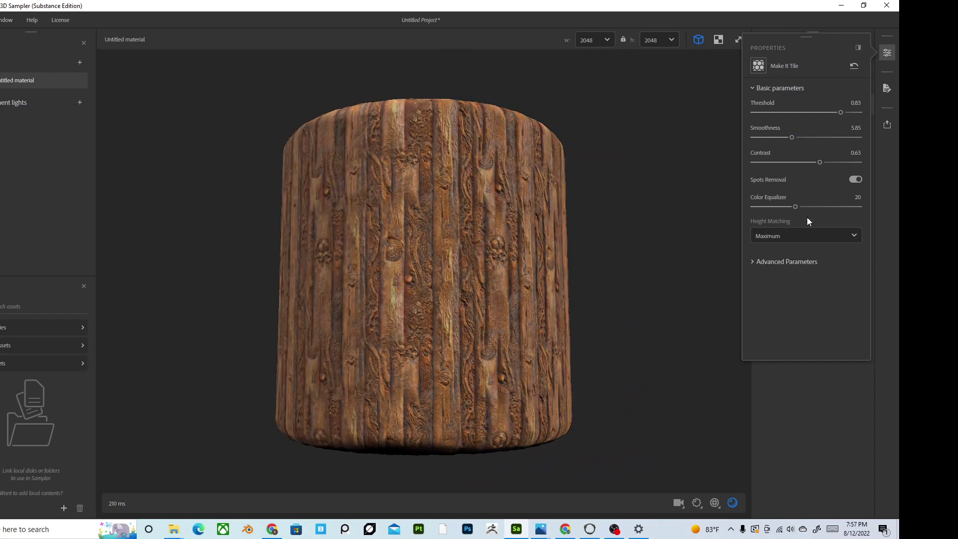
mouse_move(815, 163)
left_mouse_down()
mouse_move(803, 163)
mouse_move(826, 165)
left_mouse_up()
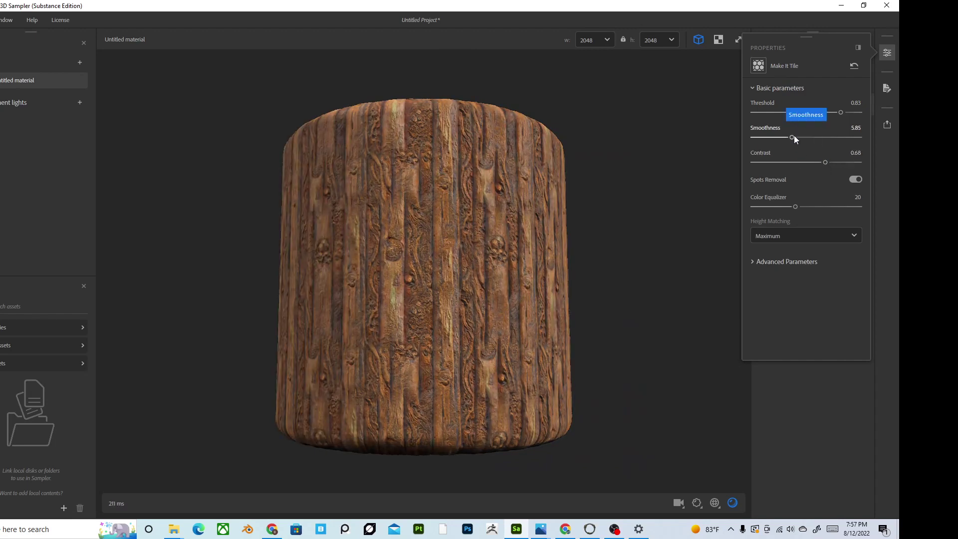
- Refine Threshold and Smoothness and bring Contrast down to 0.20
mouse_move(794, 136)
left_mouse_down()
mouse_move(828, 138)
mouse_move(777, 135)
left_mouse_up()
mouse_move(841, 112)
left_mouse_down()
mouse_move(819, 111)
mouse_move(849, 116)
left_mouse_up()
left_click_drag(785, 139, 776, 166)
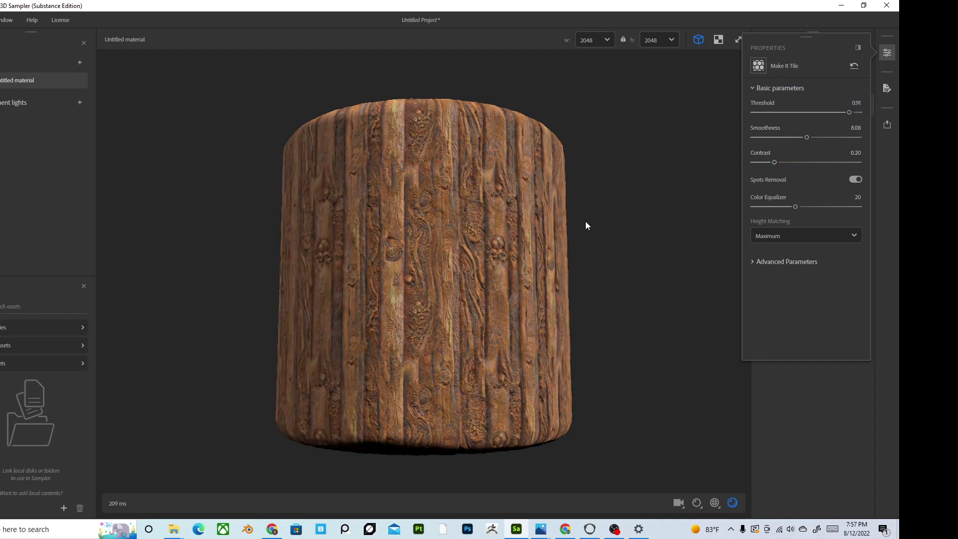
left_click_drag(585, 221, 453, 293)
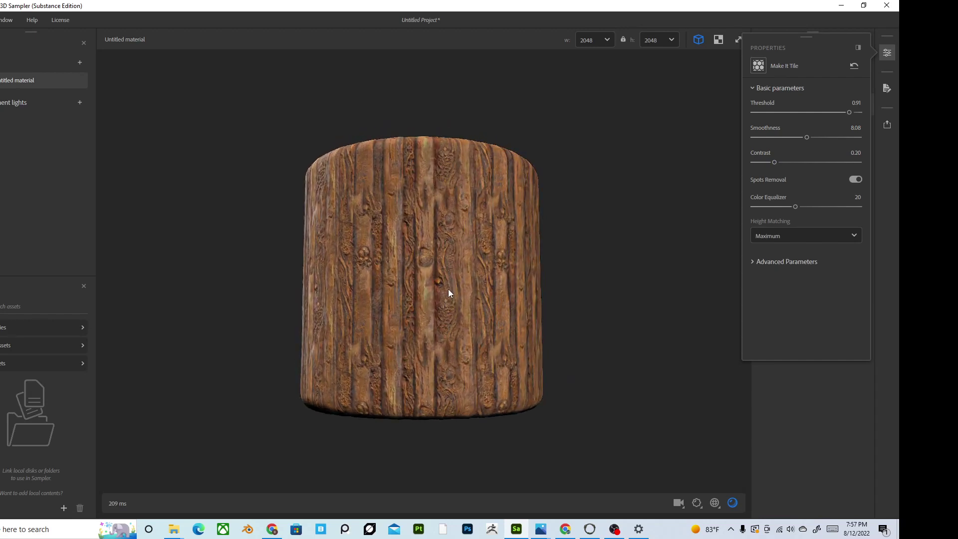
scroll(448, 289, "up", 3)
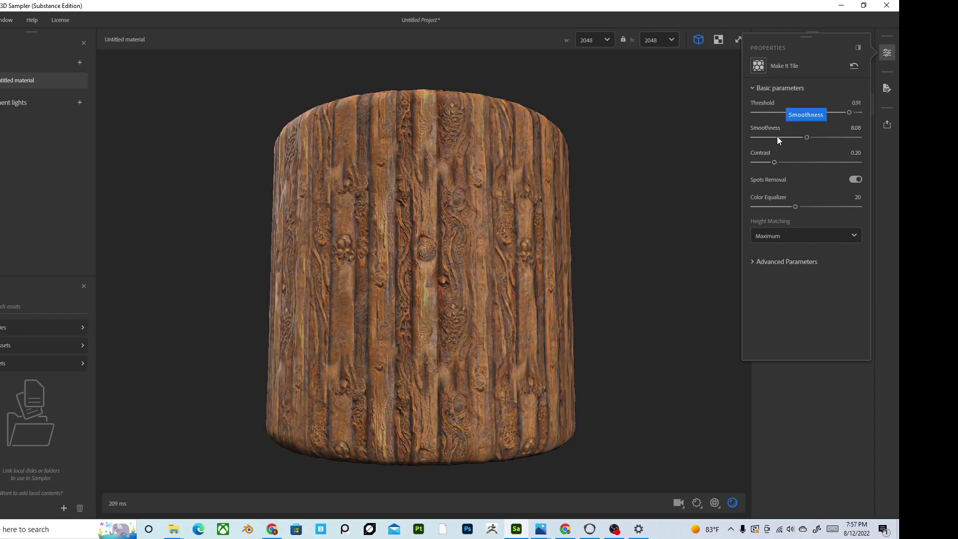
left_click_drag(803, 135, 837, 114)
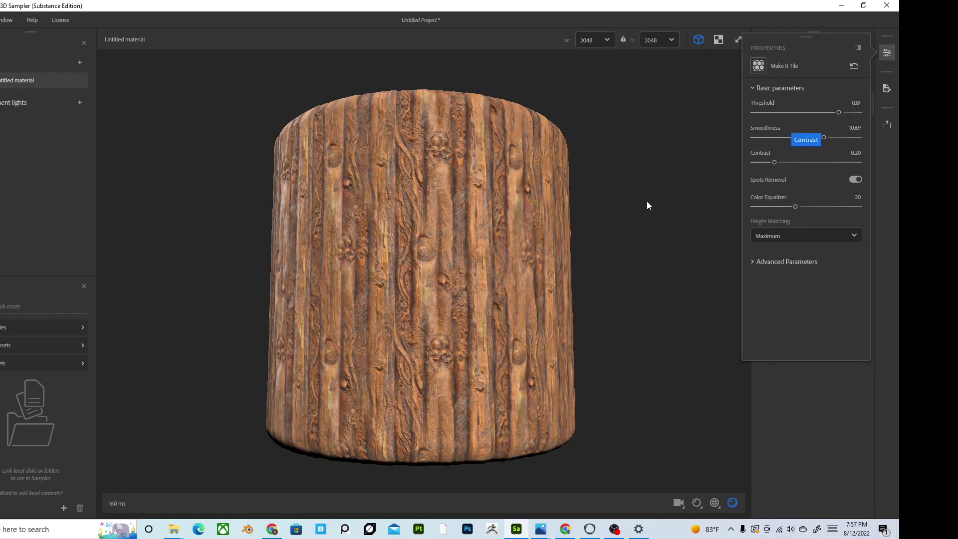
- Reframe and orbit the preview cylinder to check the seamless wood
left_click_drag(646, 205, 525, 277)
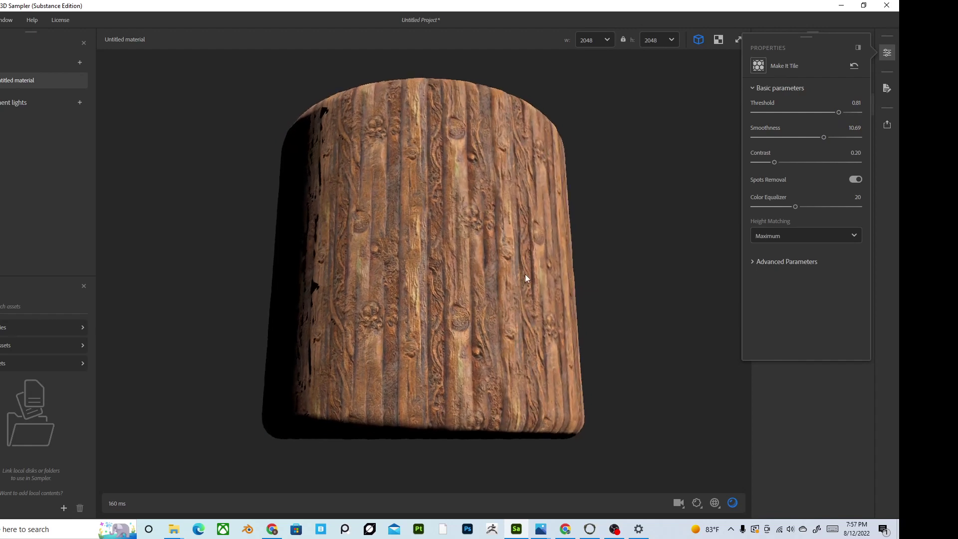
key("f")
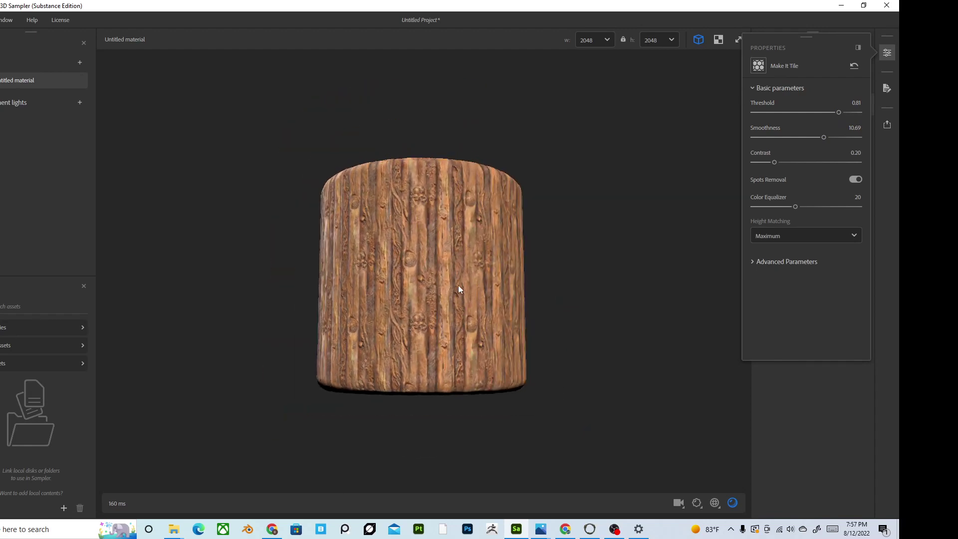
scroll(458, 287, "up", 3)
mouse_move(407, 302)
left_mouse_down()
mouse_move(420, 294)
mouse_move(441, 342)
mouse_move(440, 324)
left_mouse_up()
scroll(420, 294, "down", 3)
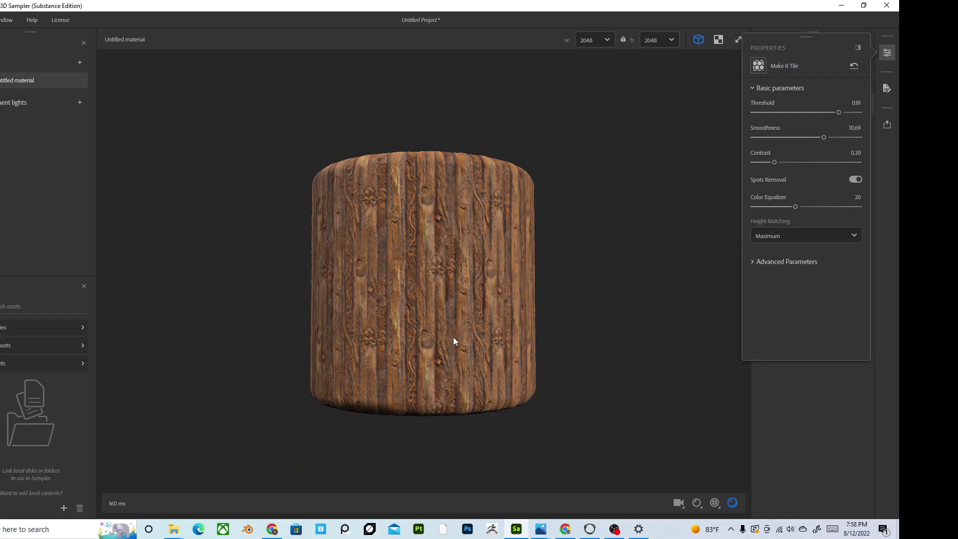
scroll(452, 341, "up", 2)
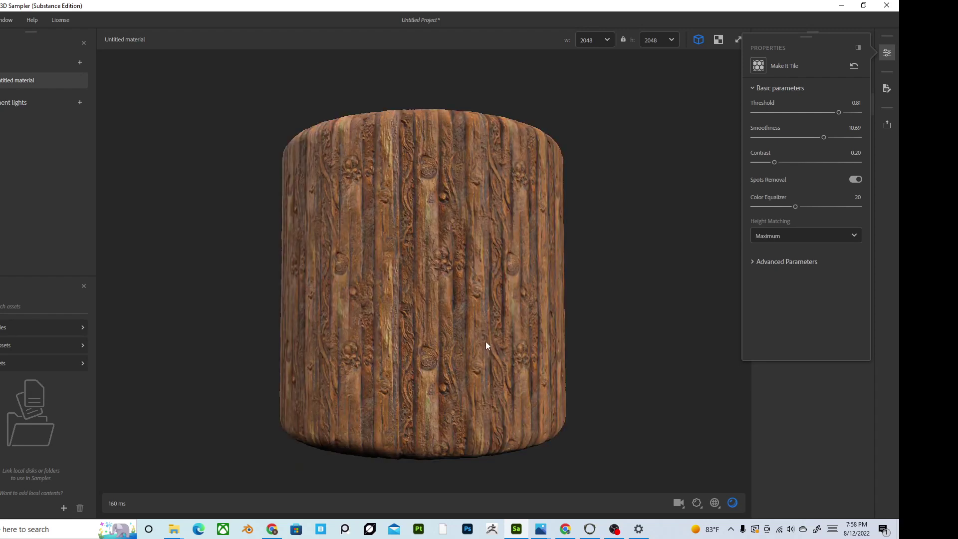
left_click_drag(486, 343, 468, 330)
scroll(468, 332, "up", 2)
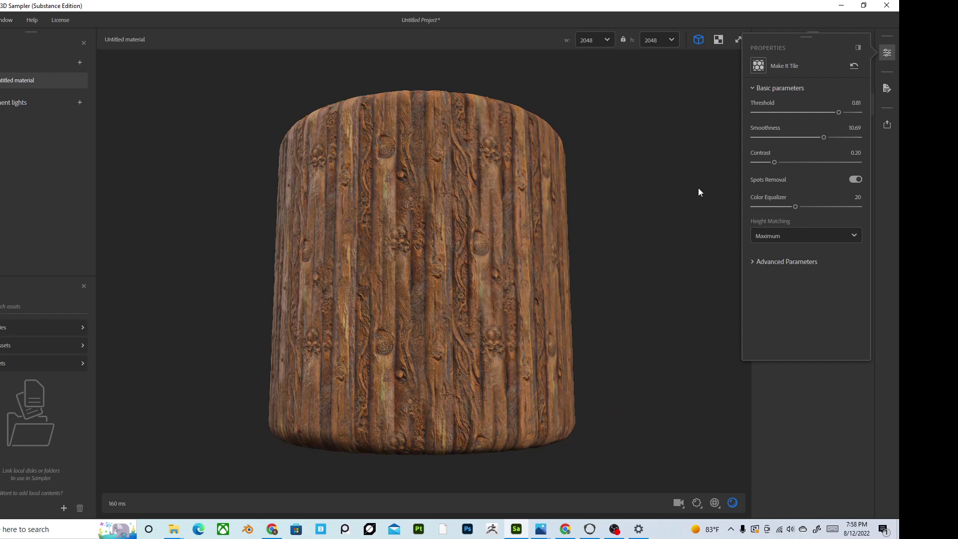
- Set the export name to 'Wood tutorial' with the AI Wood PBR folder as destination
left_click(890, 123)
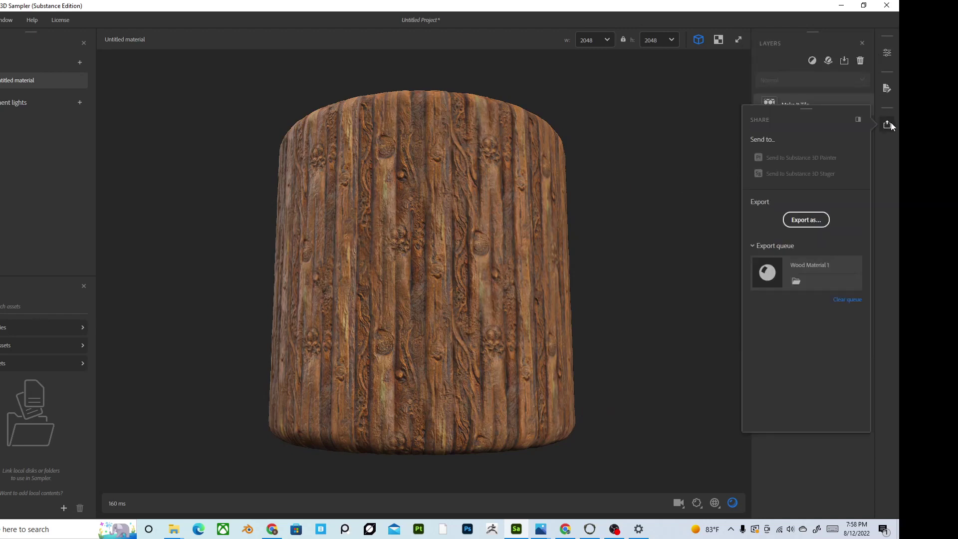
left_click(805, 219)
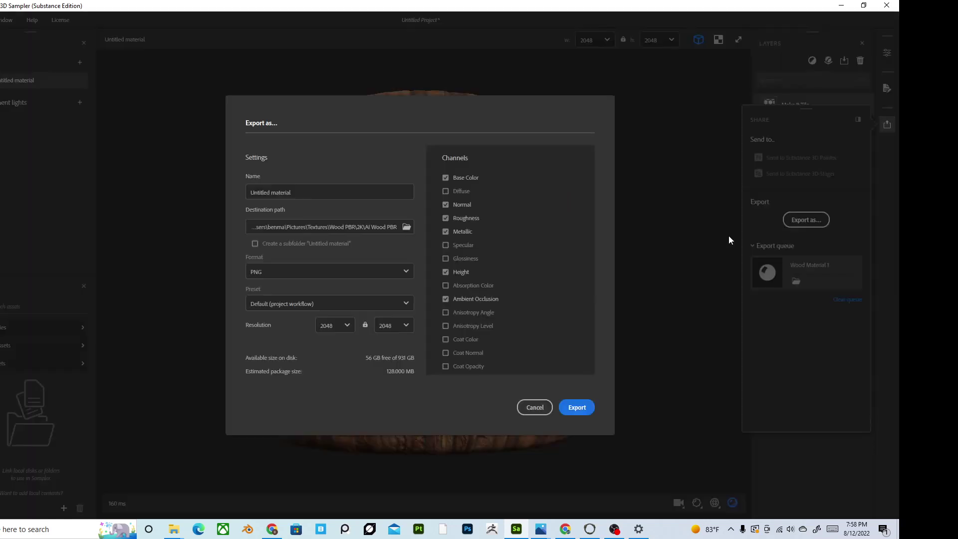
left_click_drag(292, 193, 216, 207)
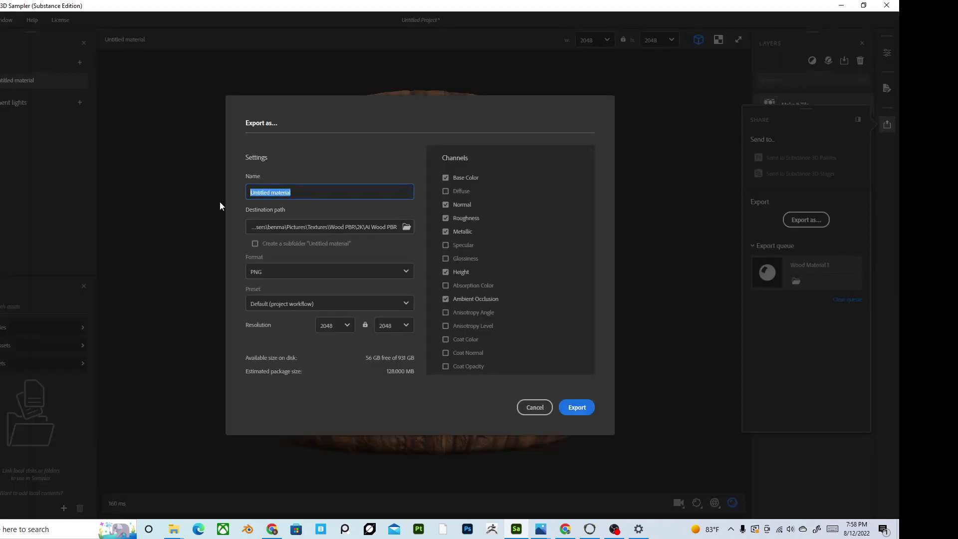
type("Wood tutorial,")
key("BackSpace")
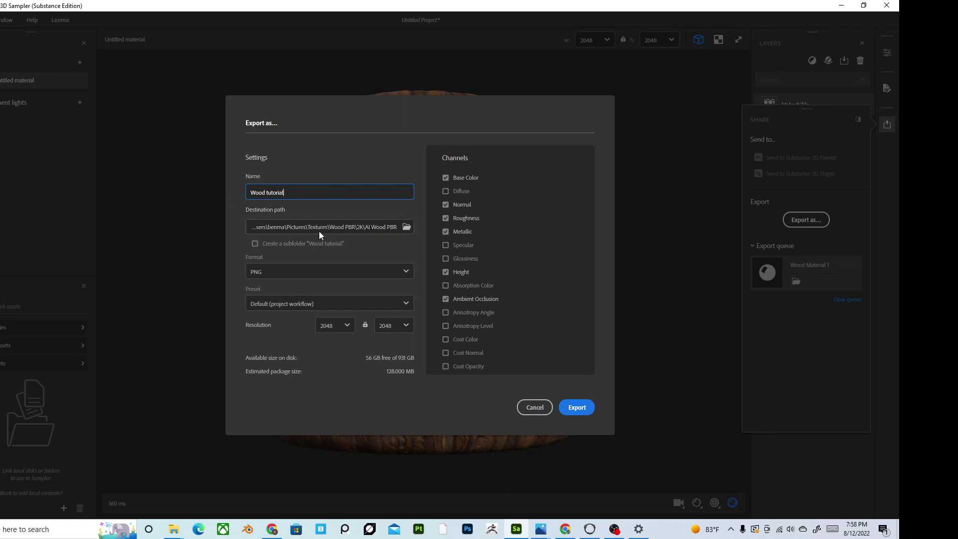
left_click(395, 228)
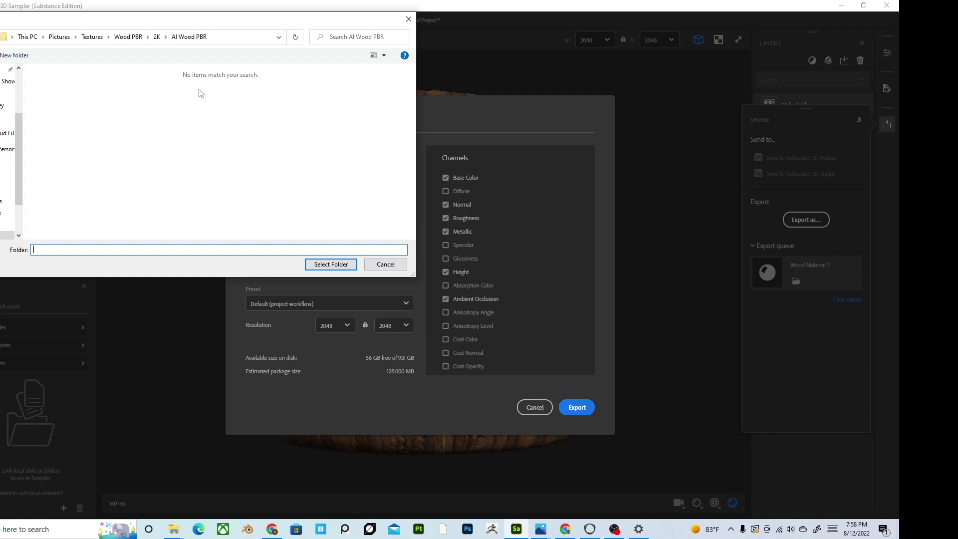
left_click(319, 265)
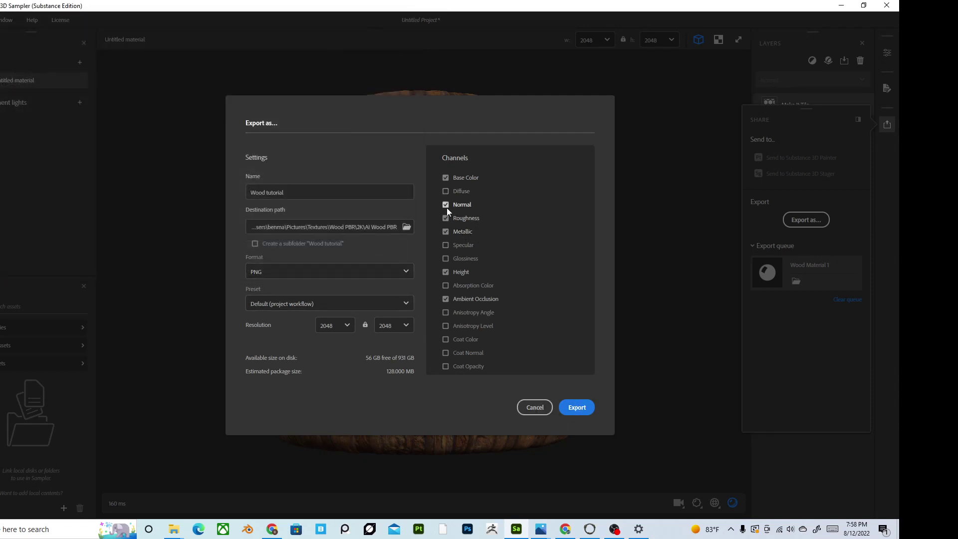
- Leave the Opacity map out and export the material's PBR maps
scroll(445, 270, "down", 5)
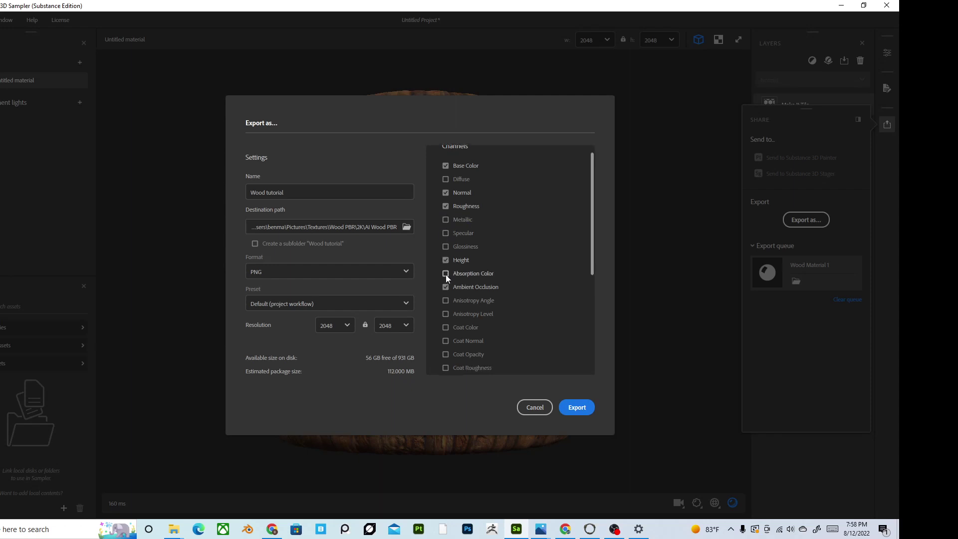
scroll(454, 251, "down", 3)
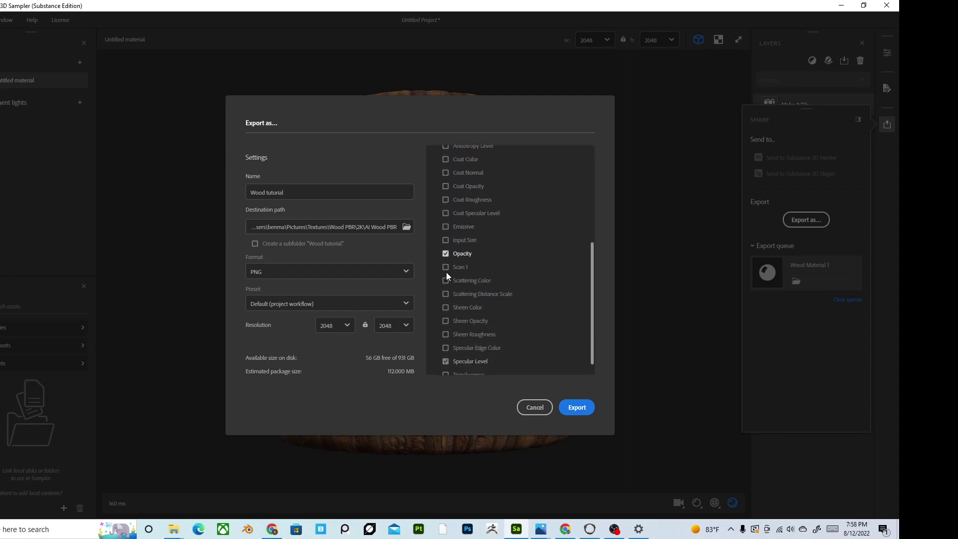
left_click(446, 238)
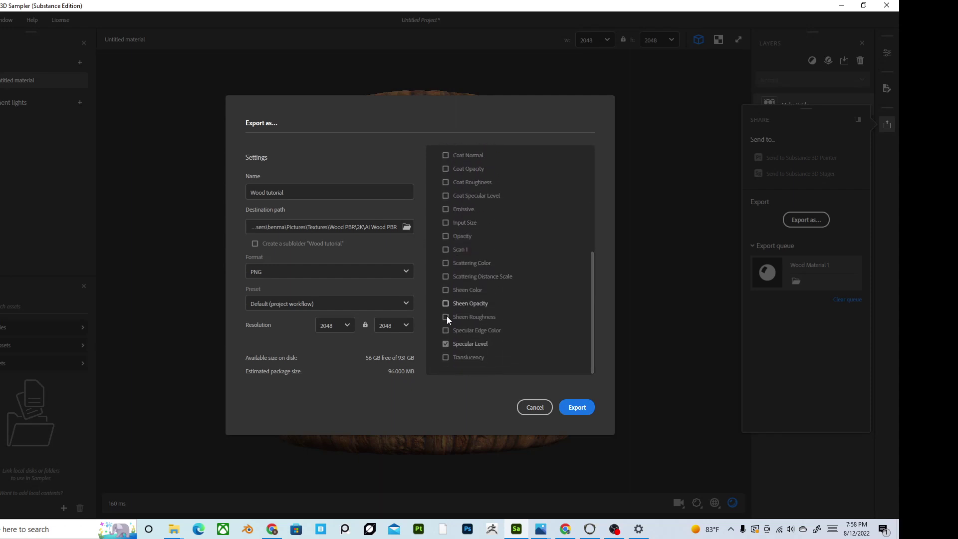
scroll(474, 272, "up", 10)
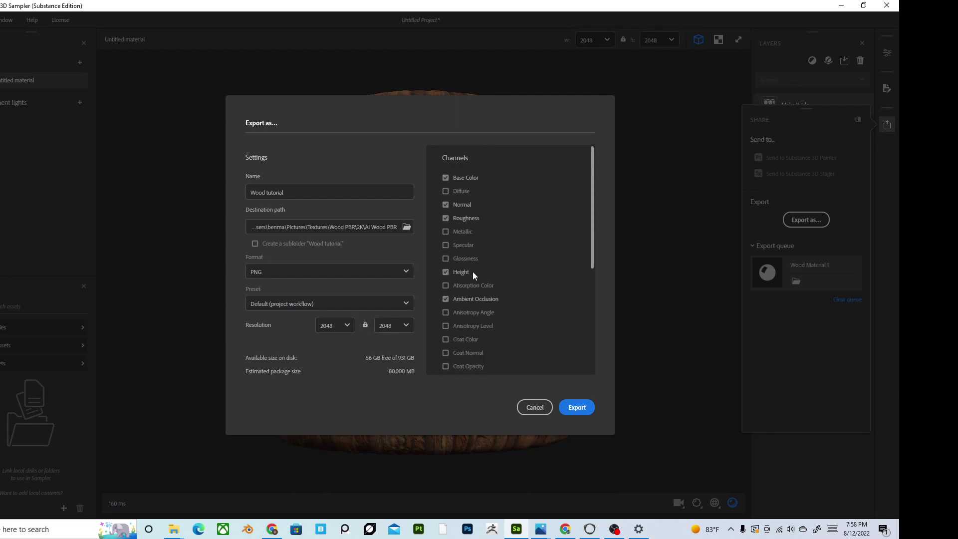
scroll(476, 214, "down", 3)
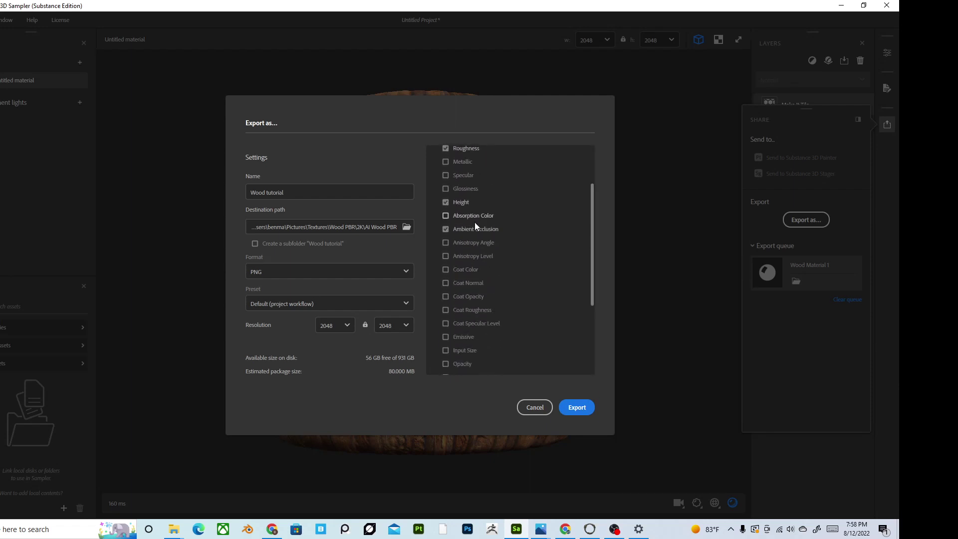
scroll(475, 223, "up", 3)
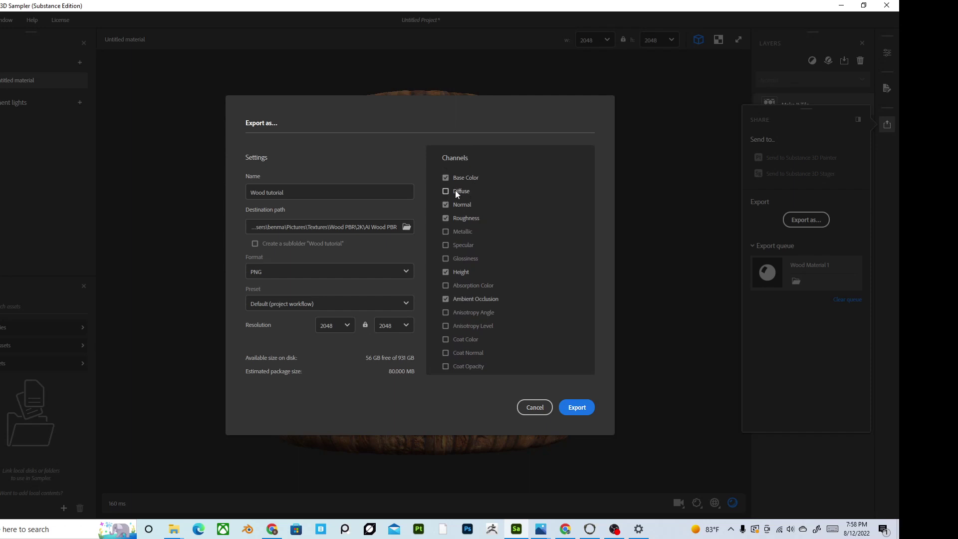
left_click(580, 406)
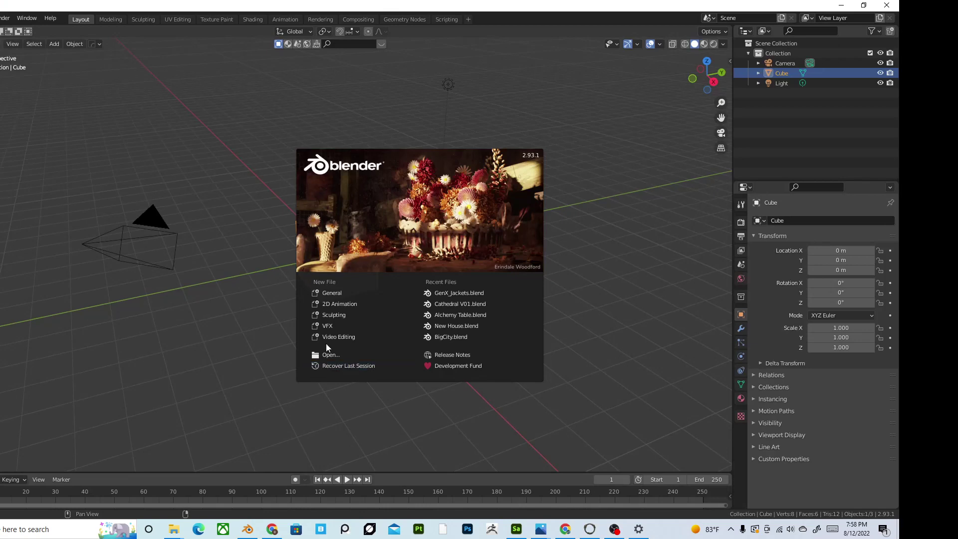
- Close the splash, enter Edit Mode on the cube and add a centred set of loop cuts
left_click(349, 293)
scroll(372, 275, "up", 6)
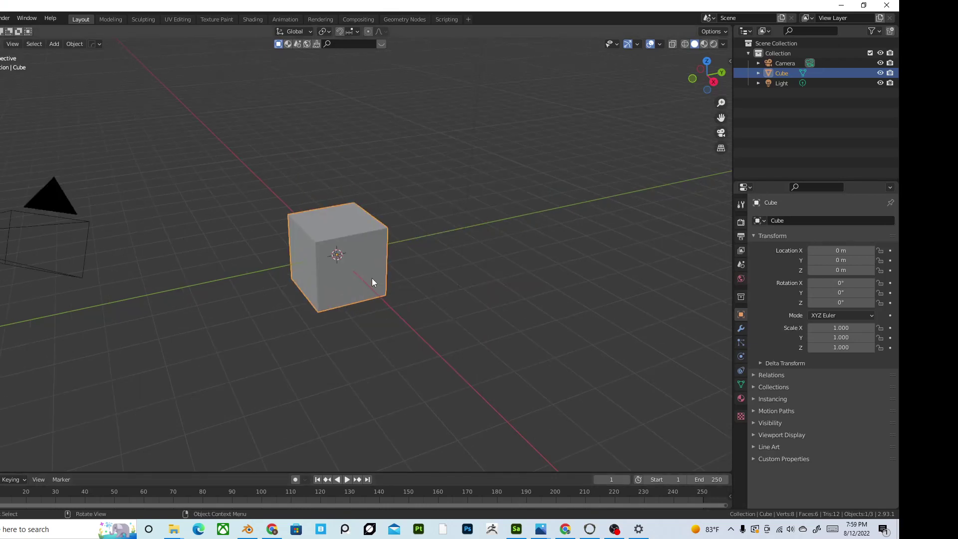
middle_click_drag(360, 270, 351, 279)
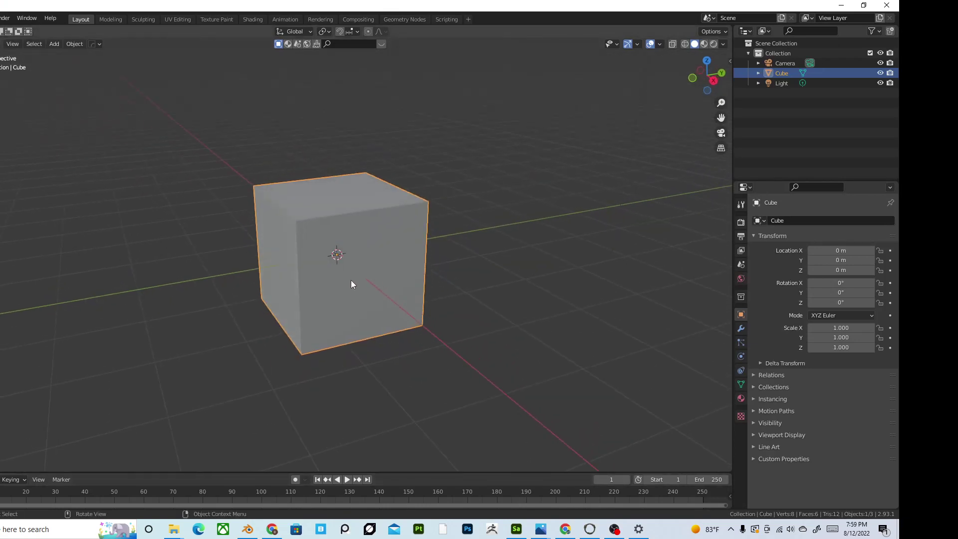
key("Tab")
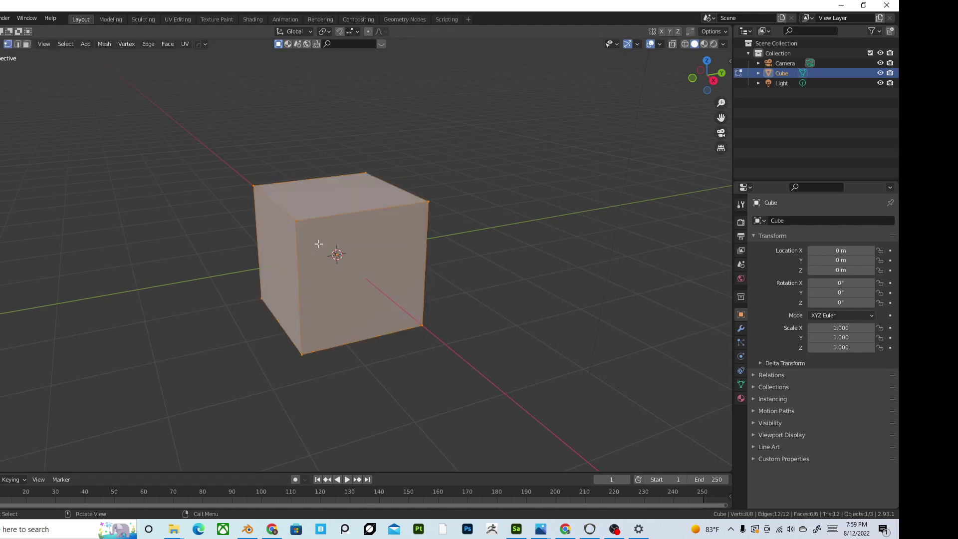
key("ctrl+r")
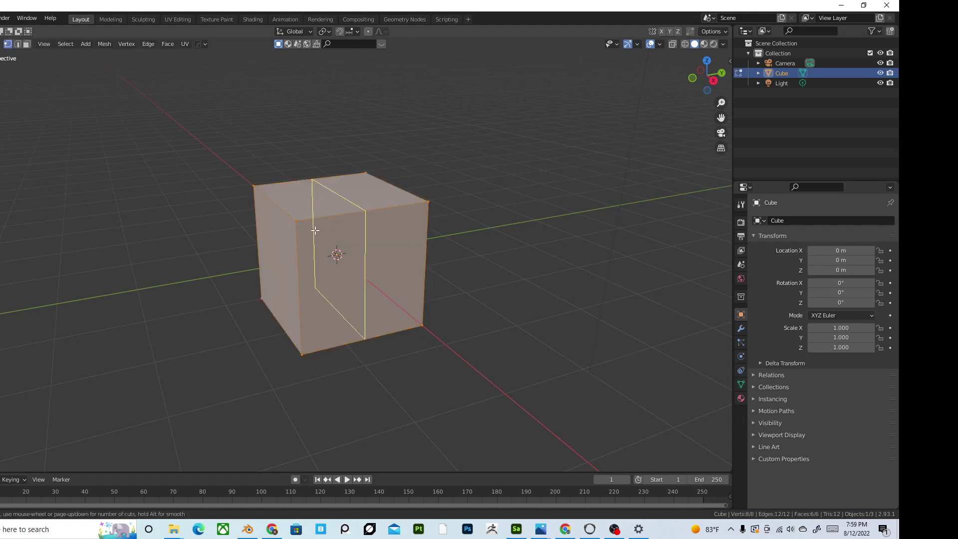
scroll(322, 228, "up", 20)
left_click(325, 228)
right_click(325, 228)
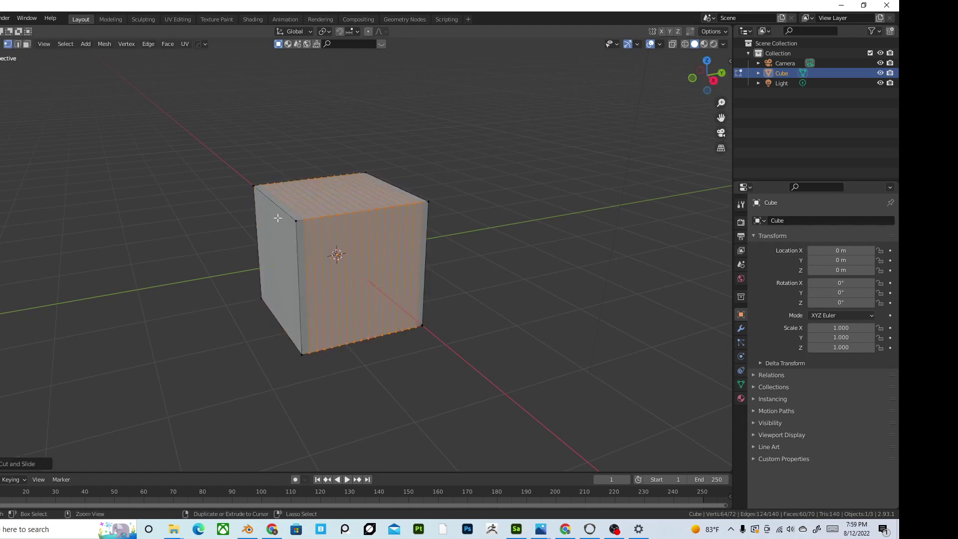
- Add a perpendicular set of loop cuts, select all and return to Object Mode
key("ctrl+r")
scroll(280, 208, "up", 20)
left_click(280, 209)
left_click(280, 208)
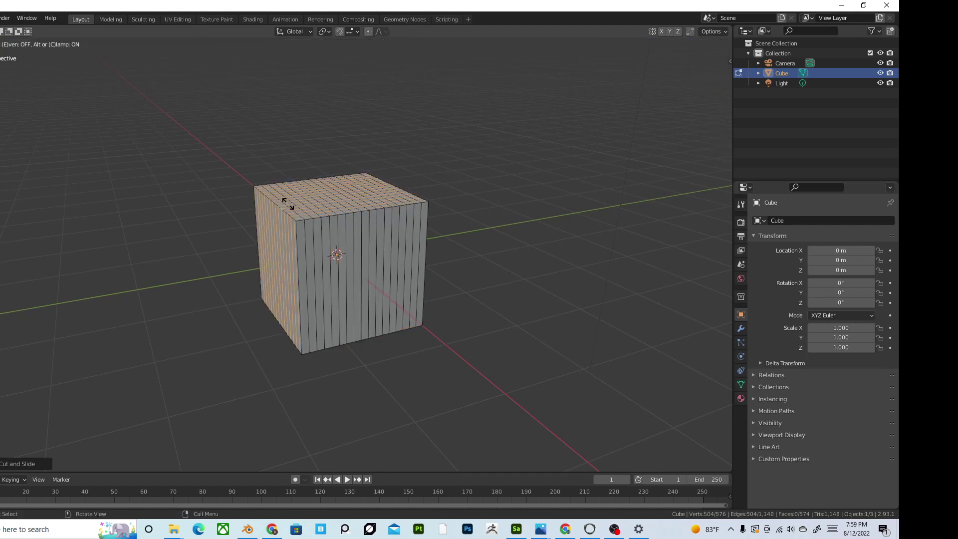
key("a")
key("Tab")
- Add a Subdivision Surface modifier using Simple at viewport level 3
left_click(739, 328)
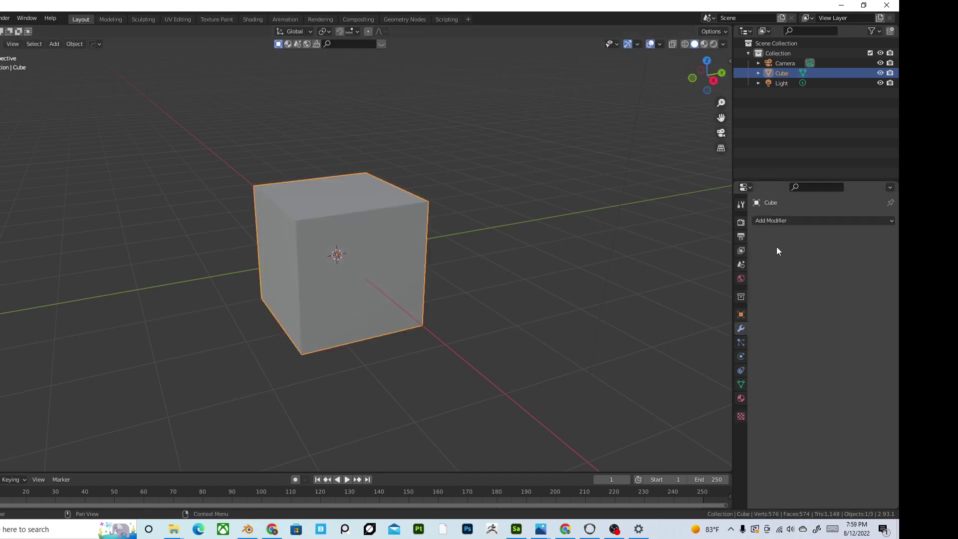
left_click(779, 221)
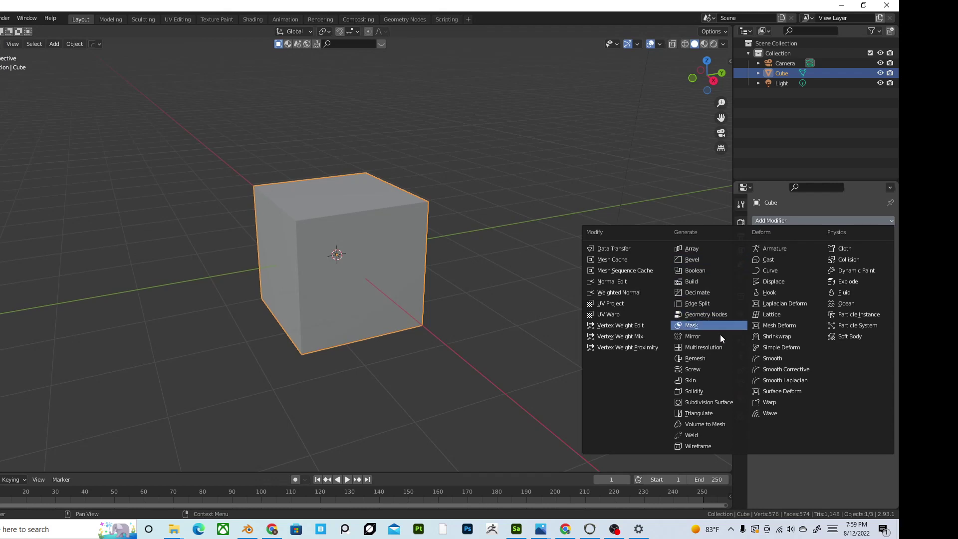
left_click(728, 402)
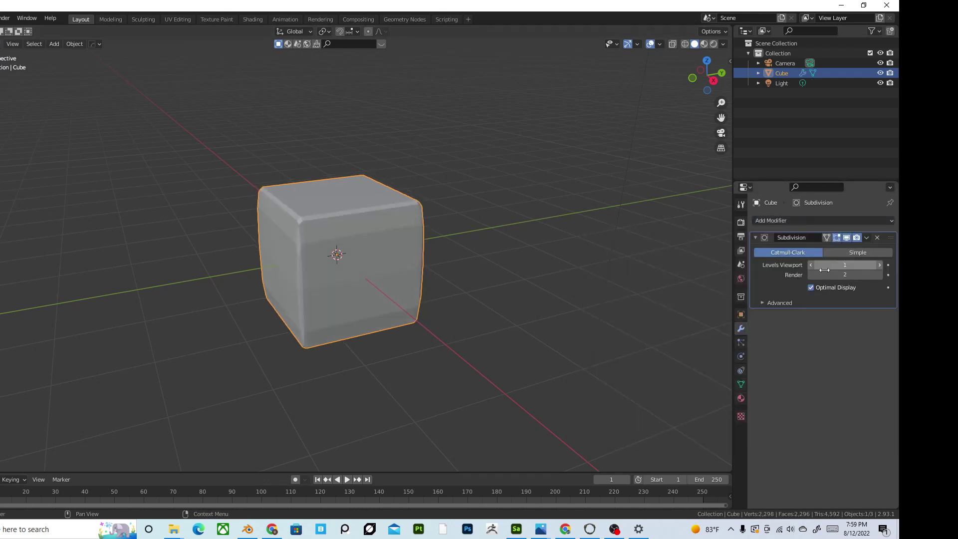
left_click(857, 252)
left_click(880, 265)
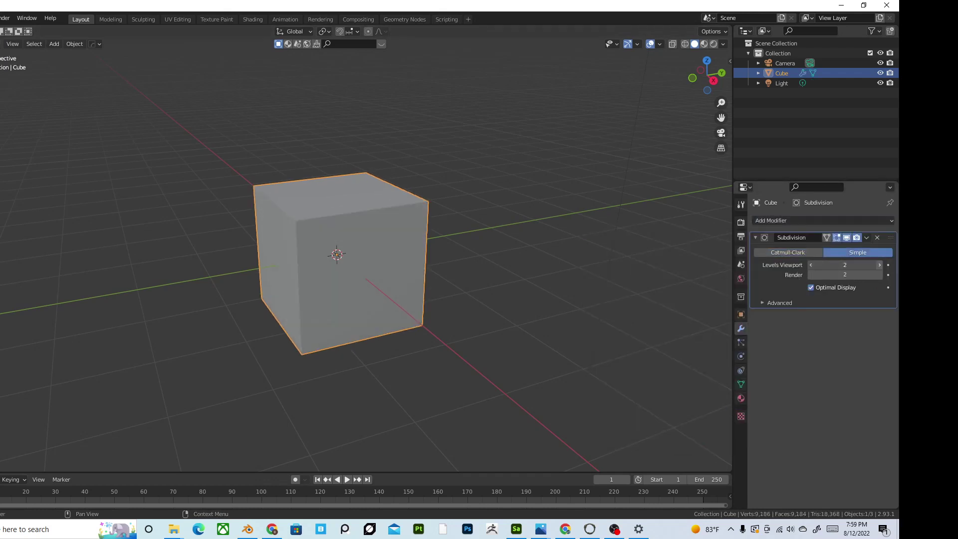
left_click(879, 265)
- Add a Displace modifier with a new texture and browse for its image
left_click(821, 221)
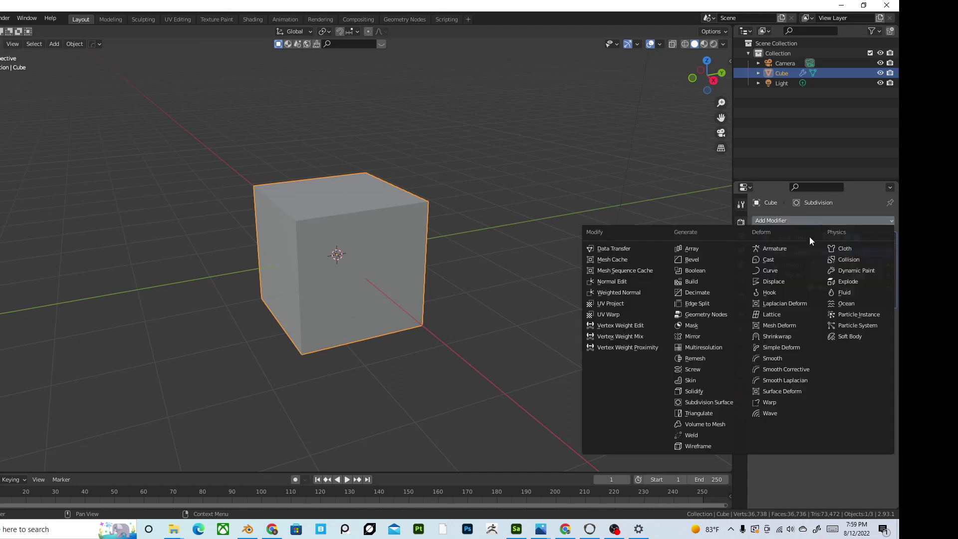
left_click(774, 281)
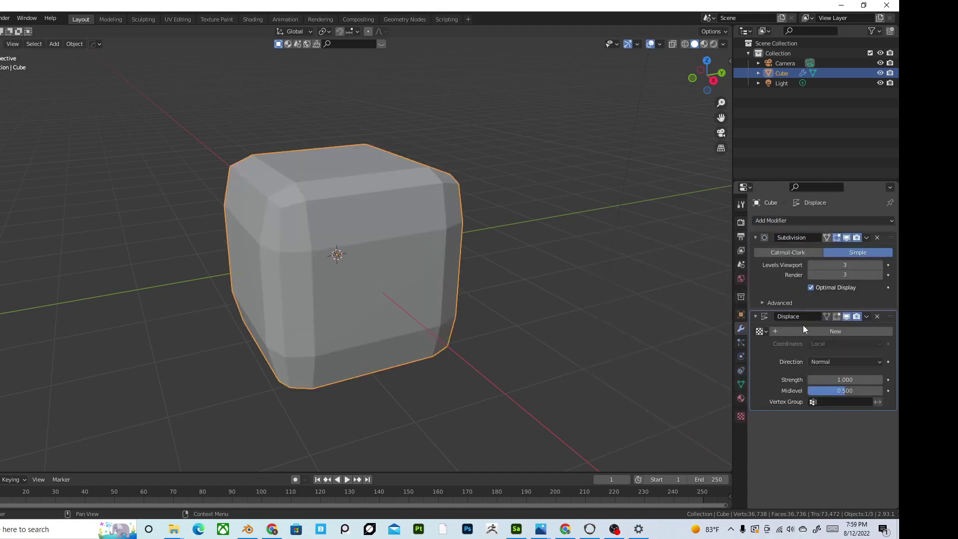
left_click(776, 329)
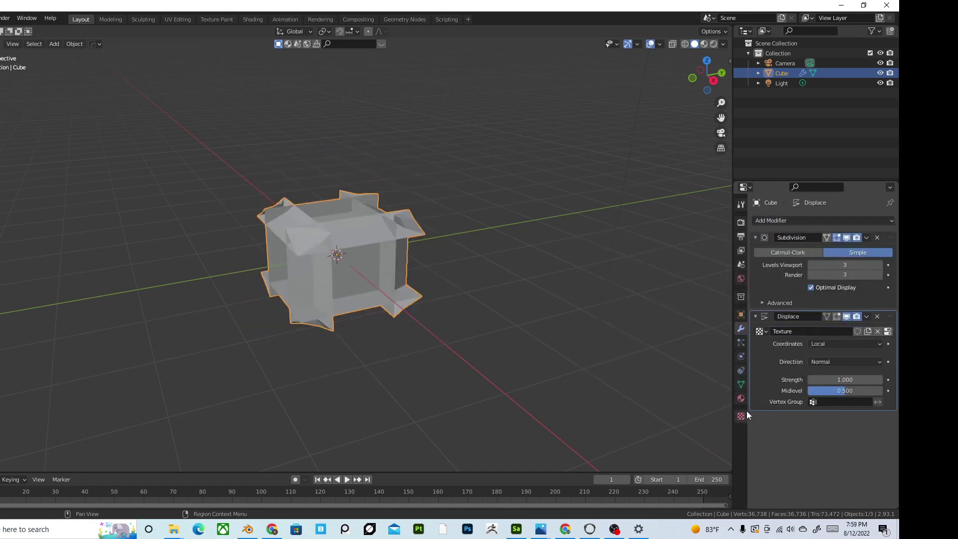
left_click(741, 415)
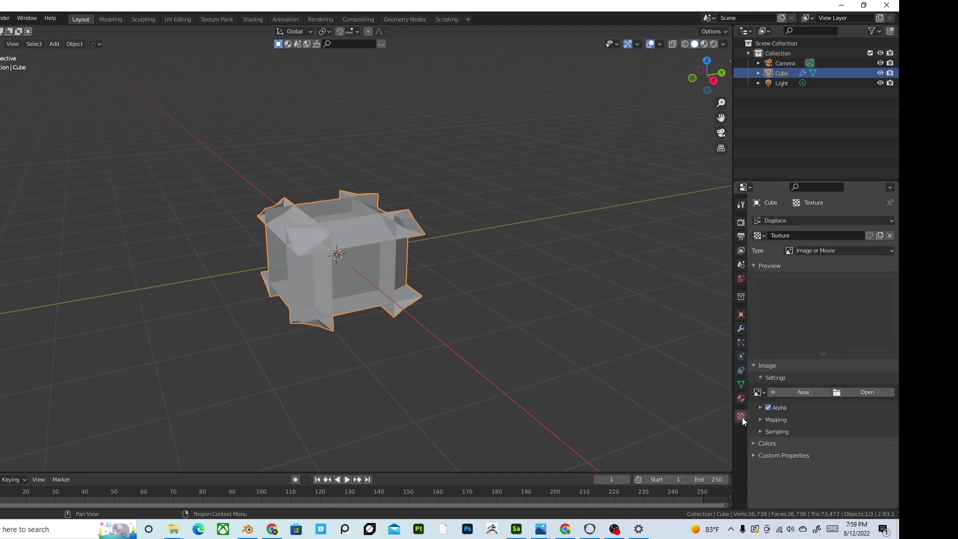
left_click(858, 394)
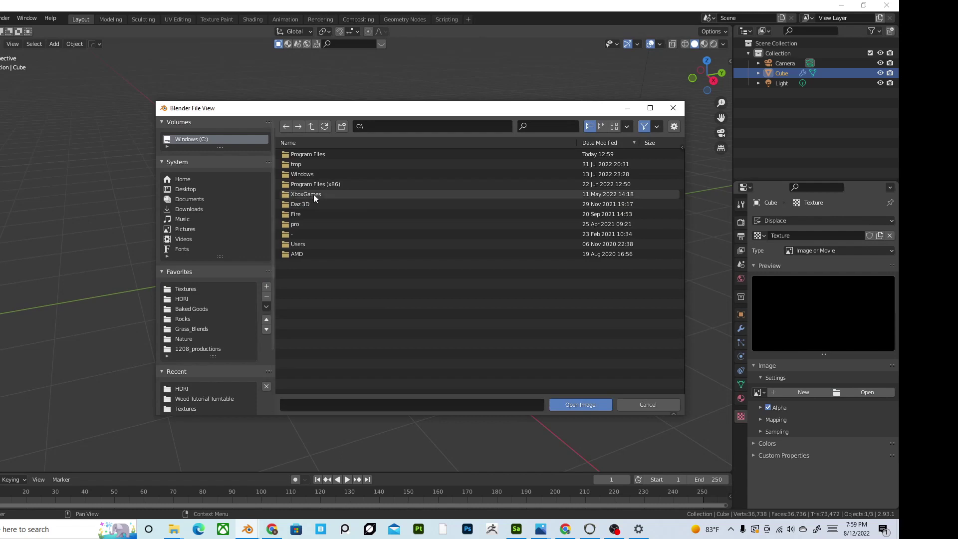
- Load Wood tutorial_Height.png from the Wood PBR > 2K > AI Wood PBR folder as the displacement image
left_click(185, 290)
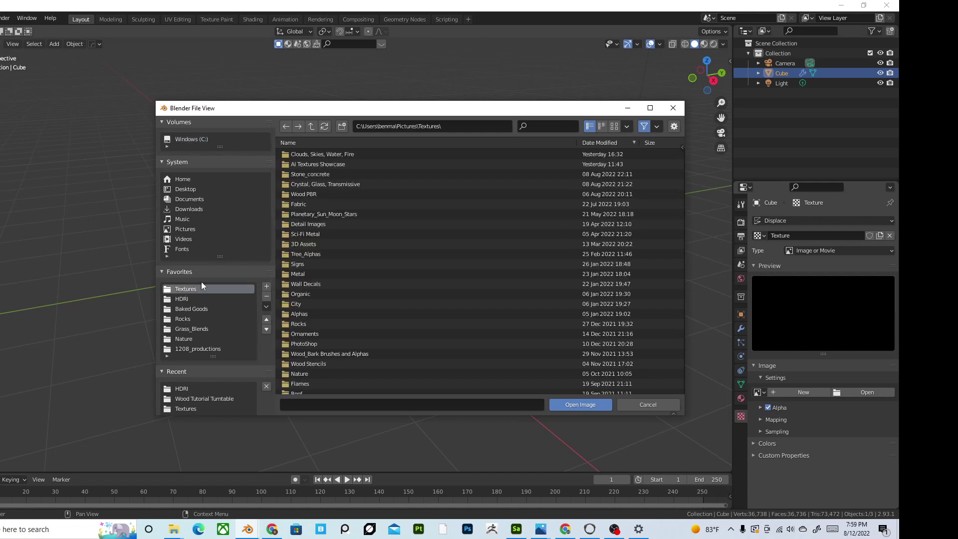
left_click(310, 143)
scroll(337, 283, "down", 5)
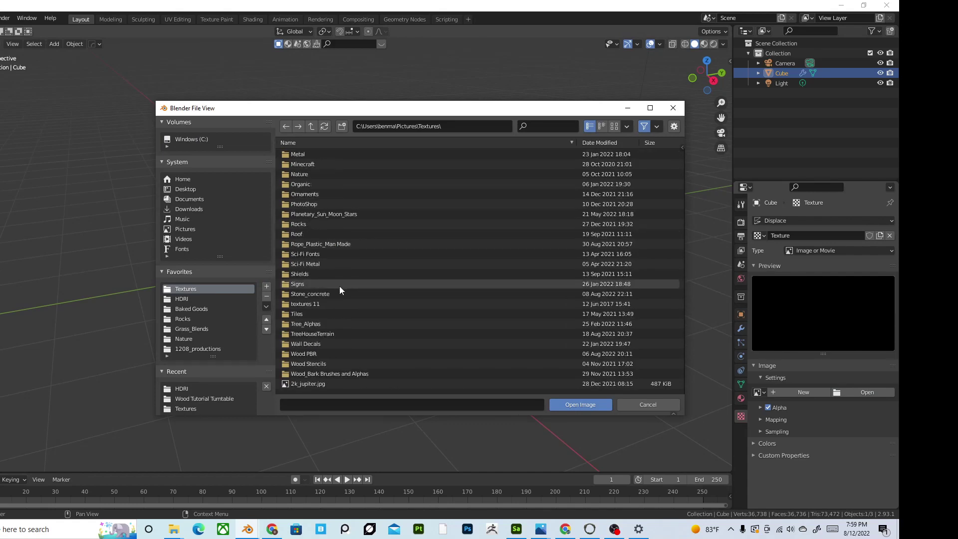
left_click(342, 311)
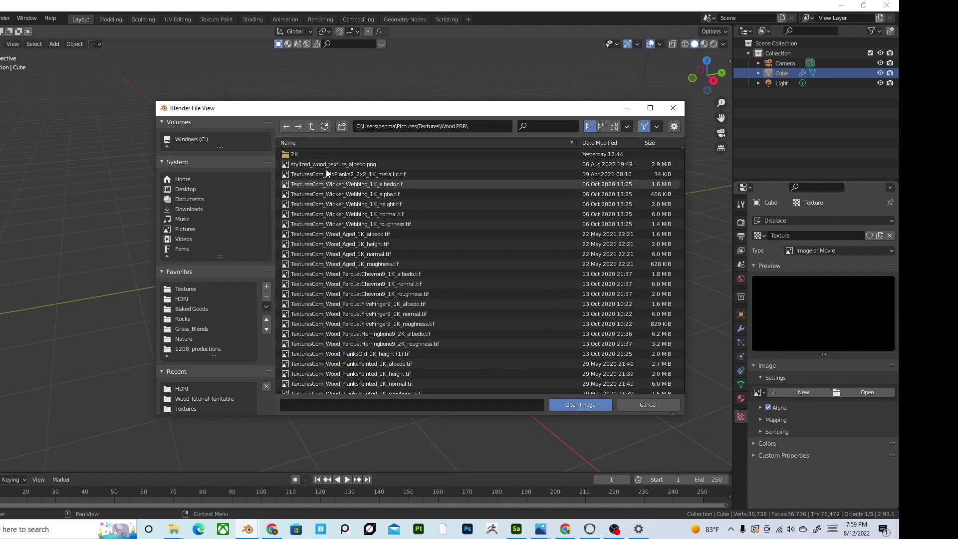
left_click(327, 153)
left_click(338, 156)
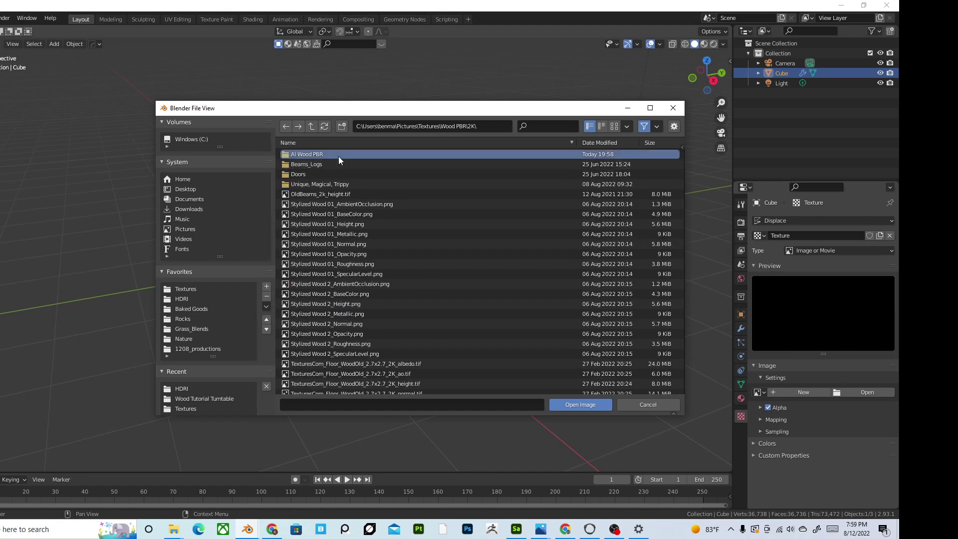
left_click(608, 143)
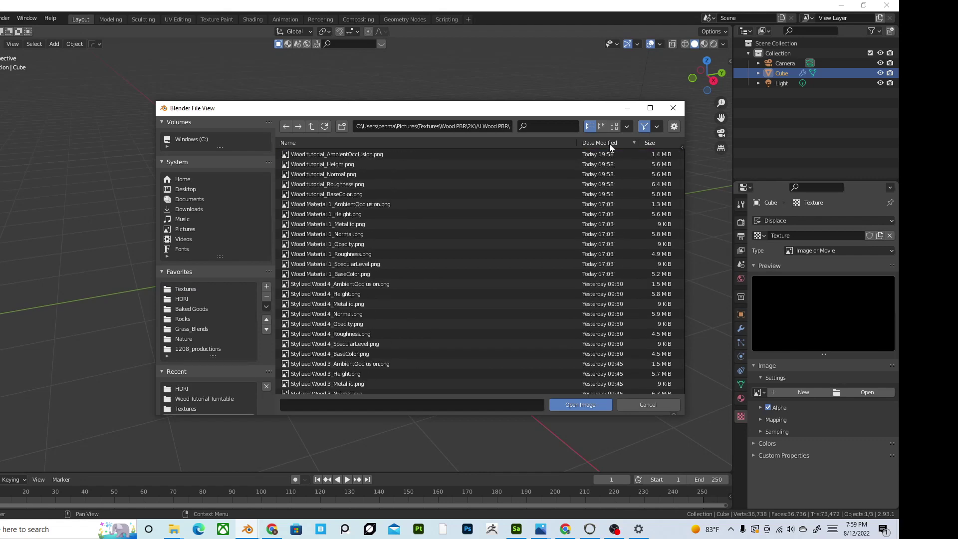
double_click(391, 165)
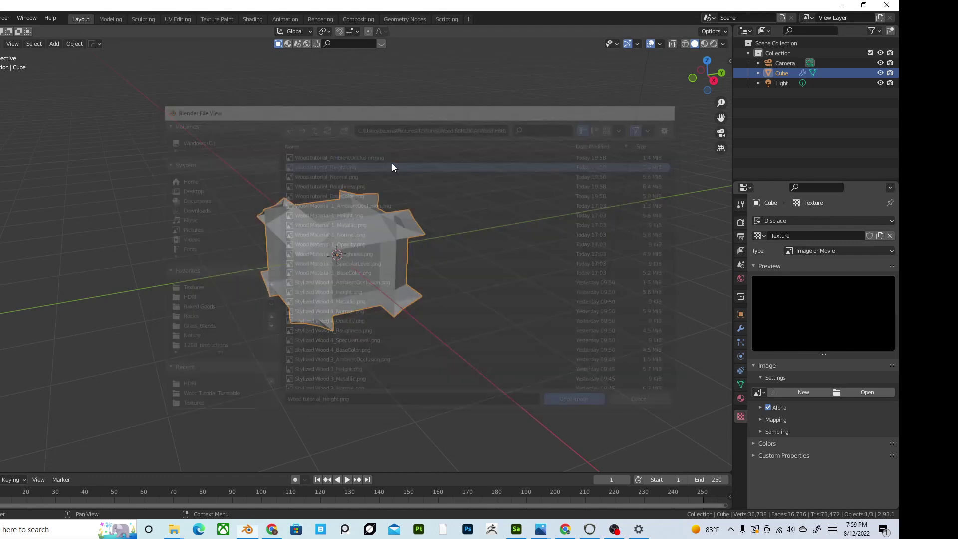
- Set the Displace modifier to UV coordinates with a strength of 0.14
left_click(740, 328)
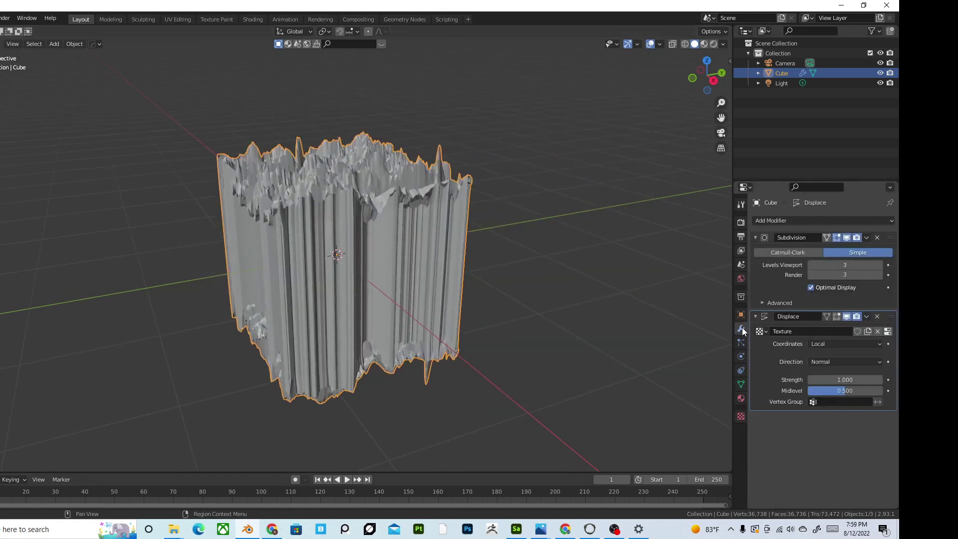
left_click(816, 343)
left_click(832, 344)
left_click(818, 343)
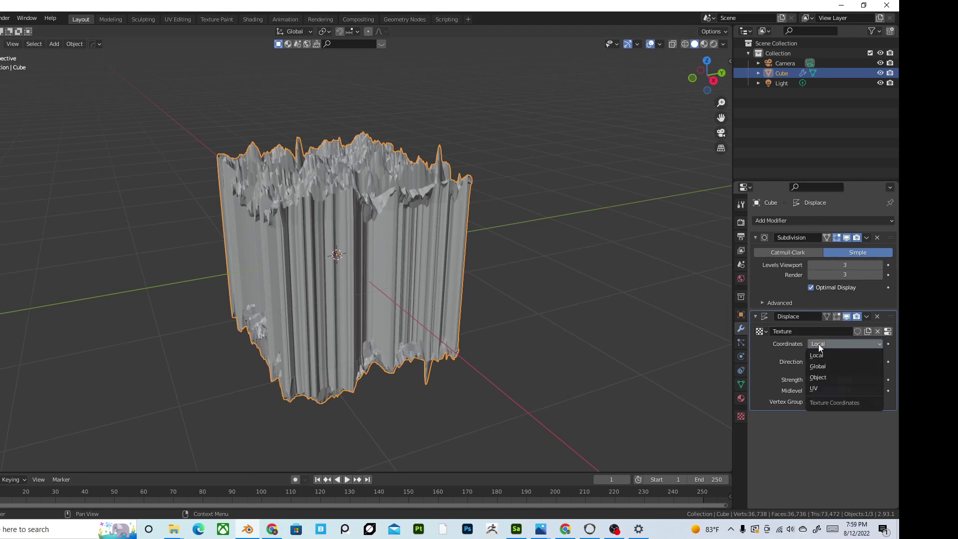
left_click(825, 388)
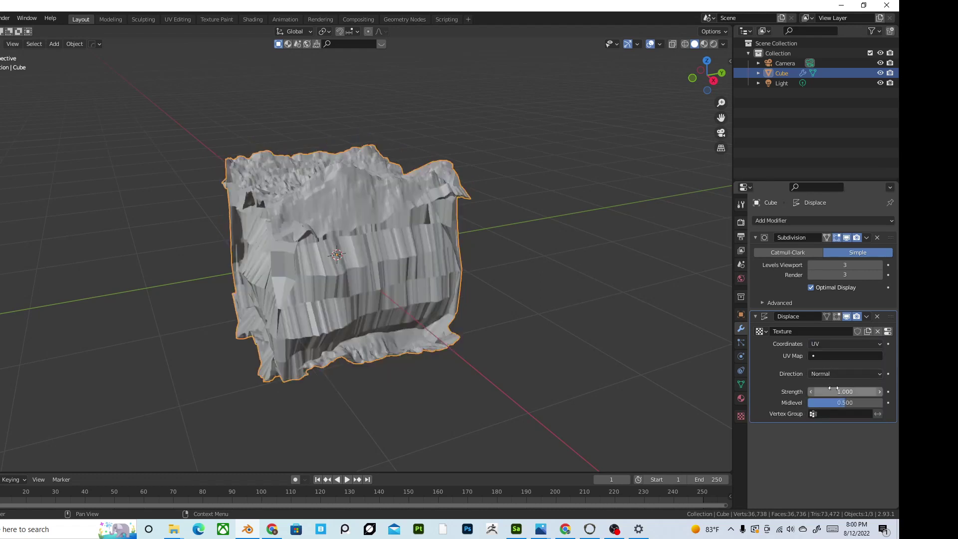
left_click_drag(844, 391, 824, 391)
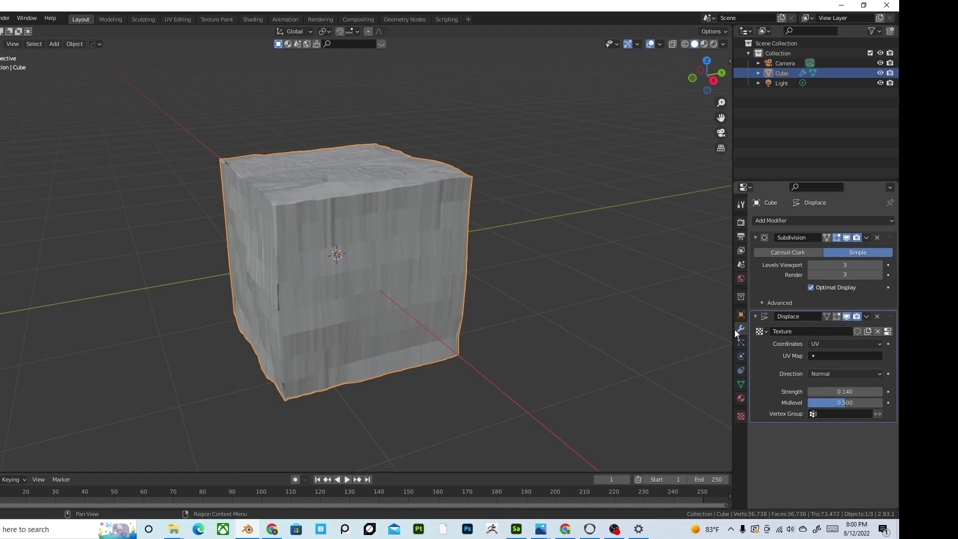
scroll(469, 319, "up", 4)
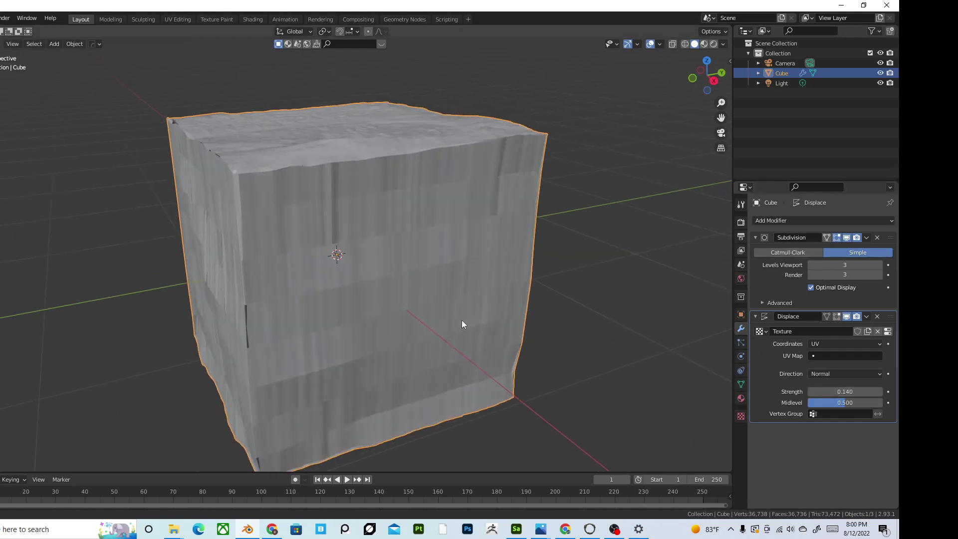
scroll(430, 302, "down", 2)
right_click(427, 283)
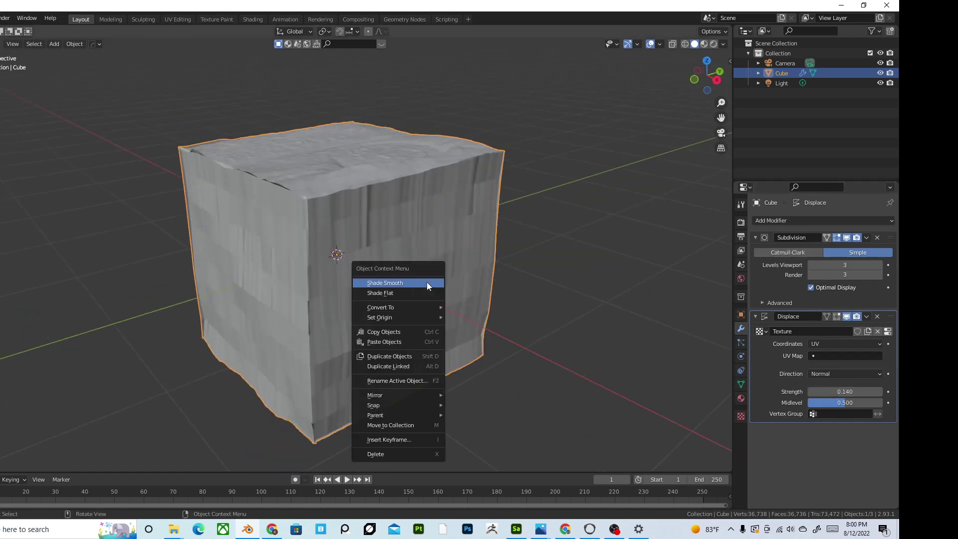
- Shade the cube smooth and add many loop cuts to its mesh
left_click(427, 283)
key("Tab")
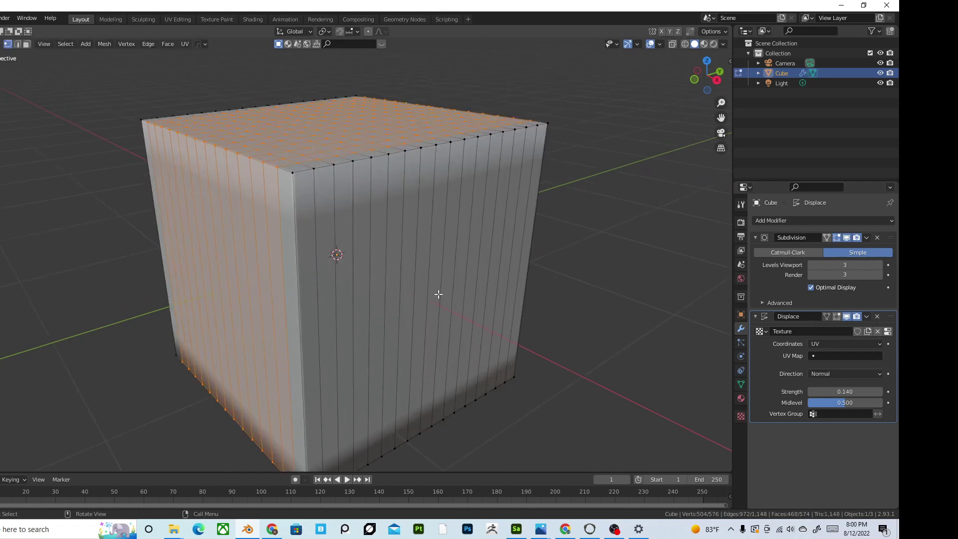
key("ctrl+r")
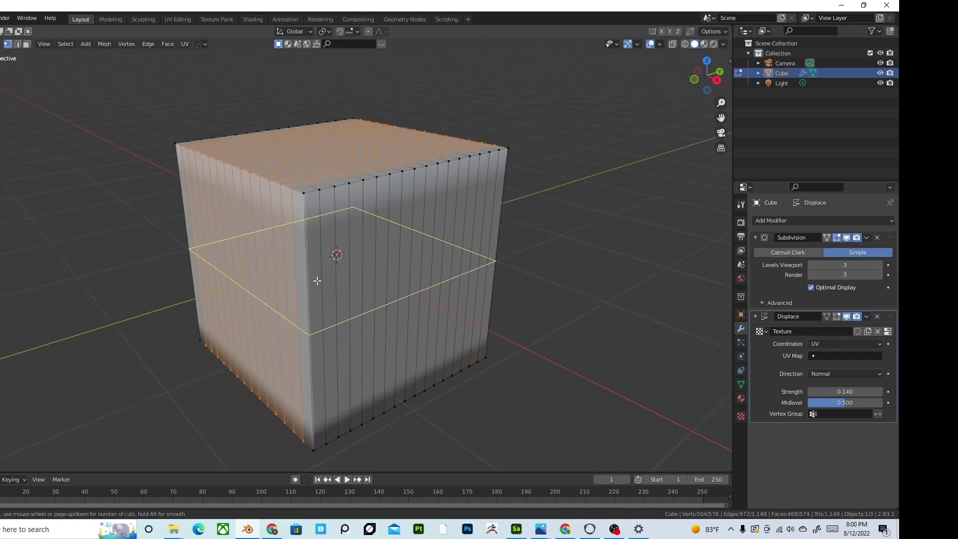
scroll(318, 280, "up", 20)
left_click(317, 281)
right_click(317, 280)
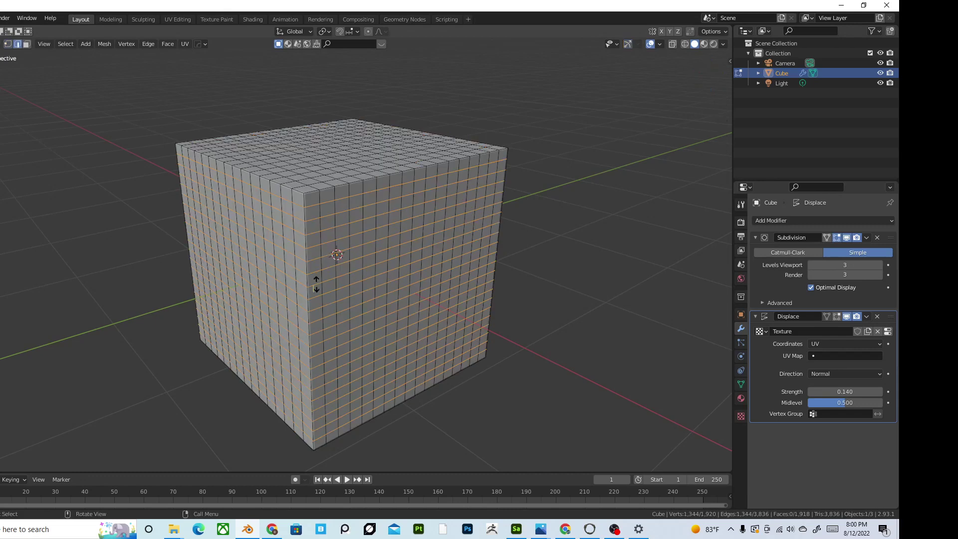
key("Tab")
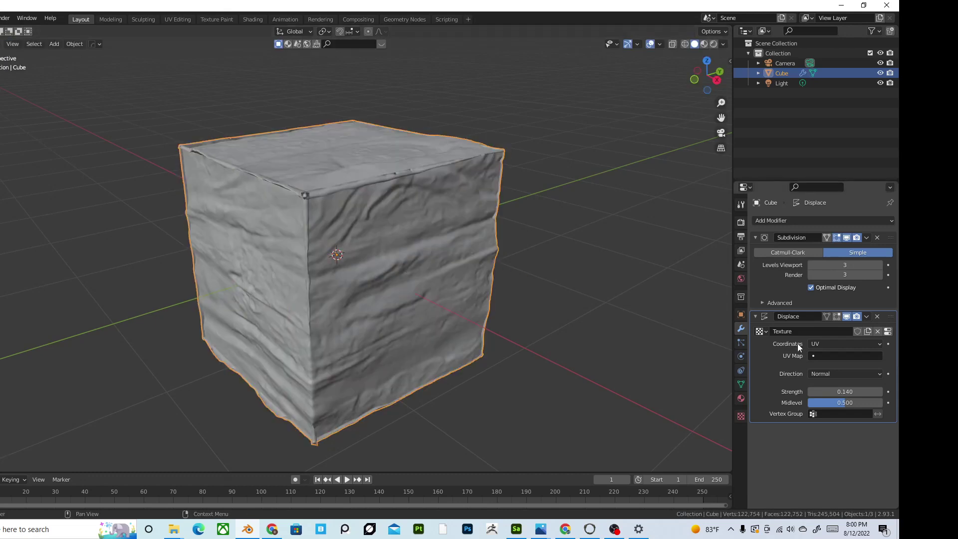
- Set the height texture to Non-Color and tile it 2×2
left_click(741, 416)
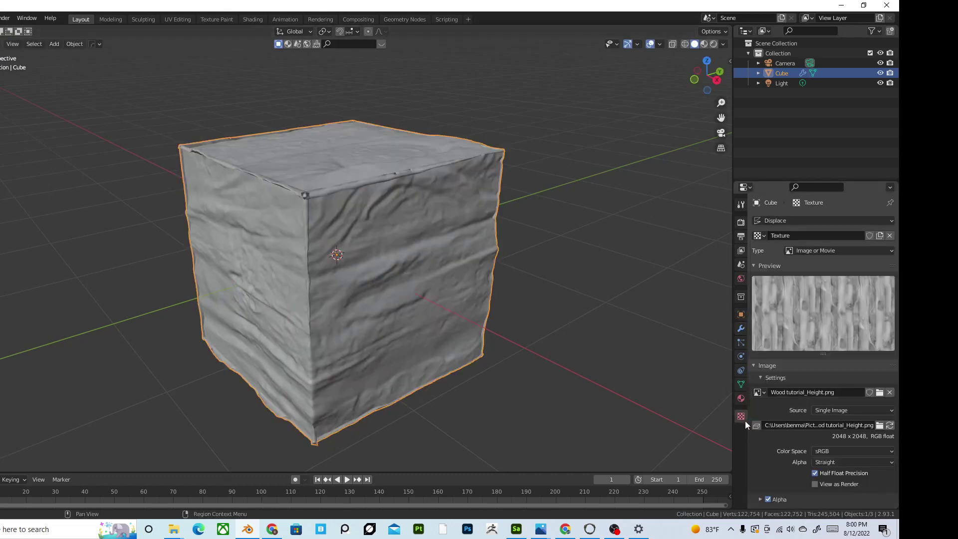
scroll(813, 433, "down", 1)
left_click(828, 408)
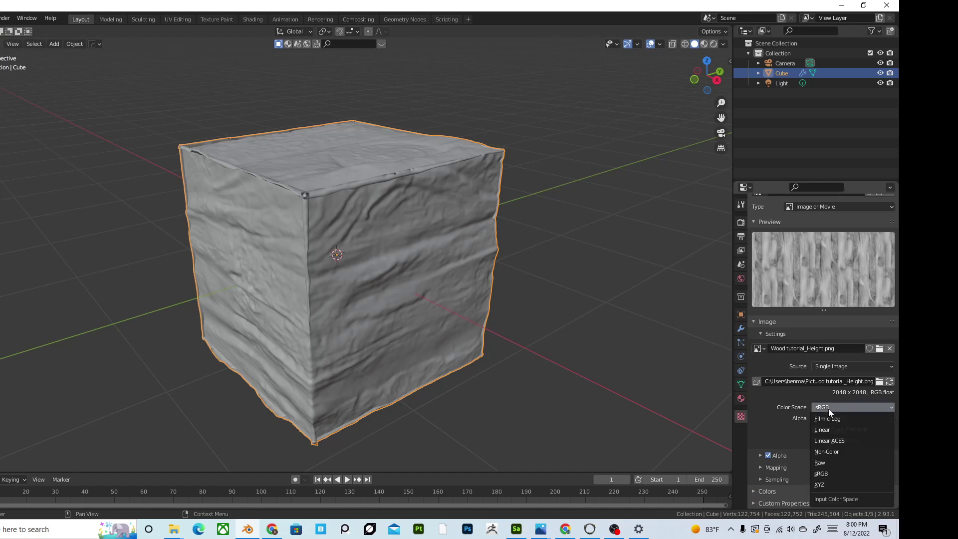
left_click(828, 452)
left_click(760, 468)
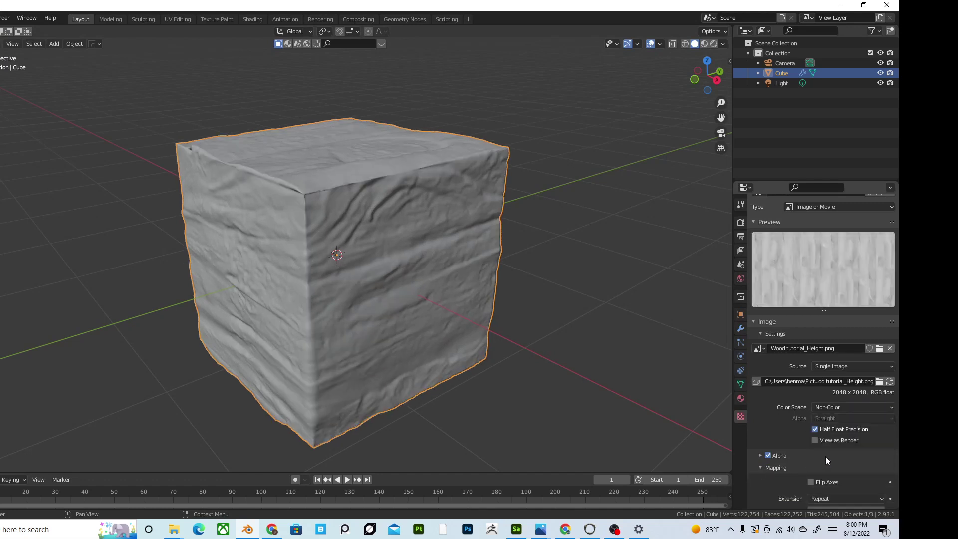
scroll(825, 456, "down", 4)
left_click(836, 431)
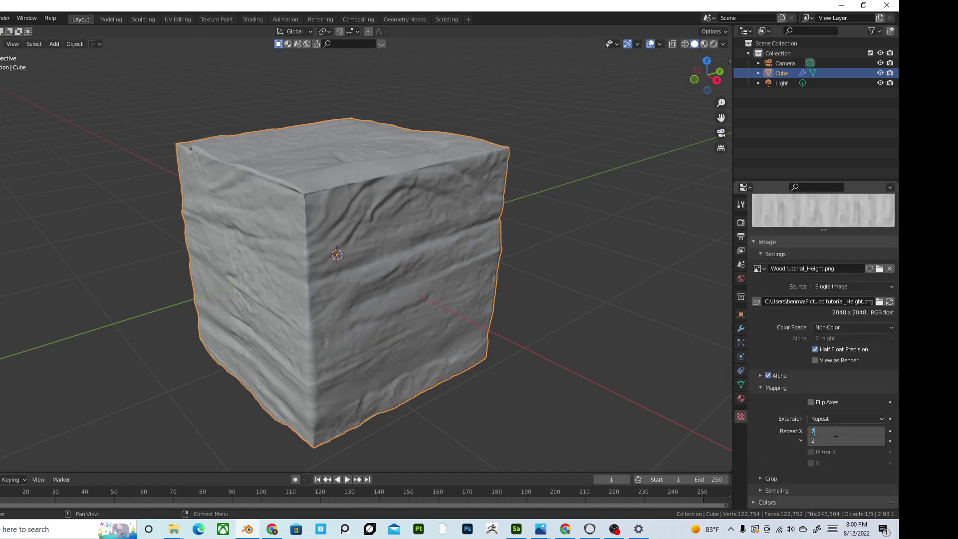
key("Return")
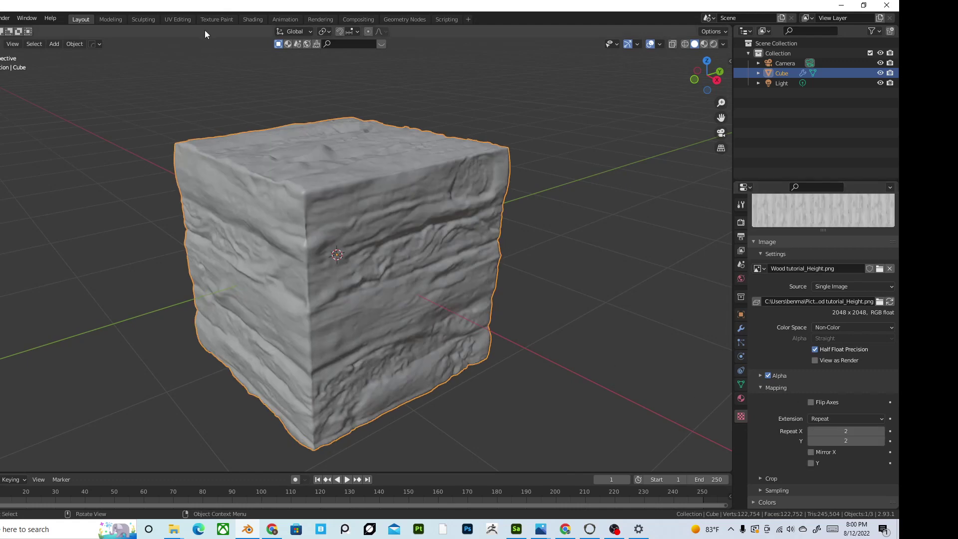
- In the Shading workspace, wire the Wood tutorial AmbientOcclusion-through-BaseColor maps into the Principled BSDF with Ctrl+Shift+T
left_click(257, 20)
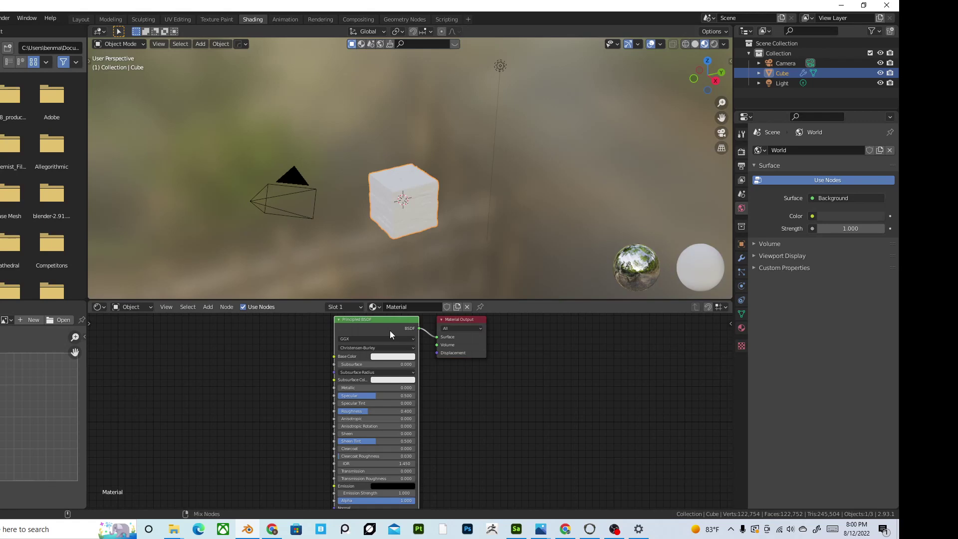
key("ctrl+shift+t")
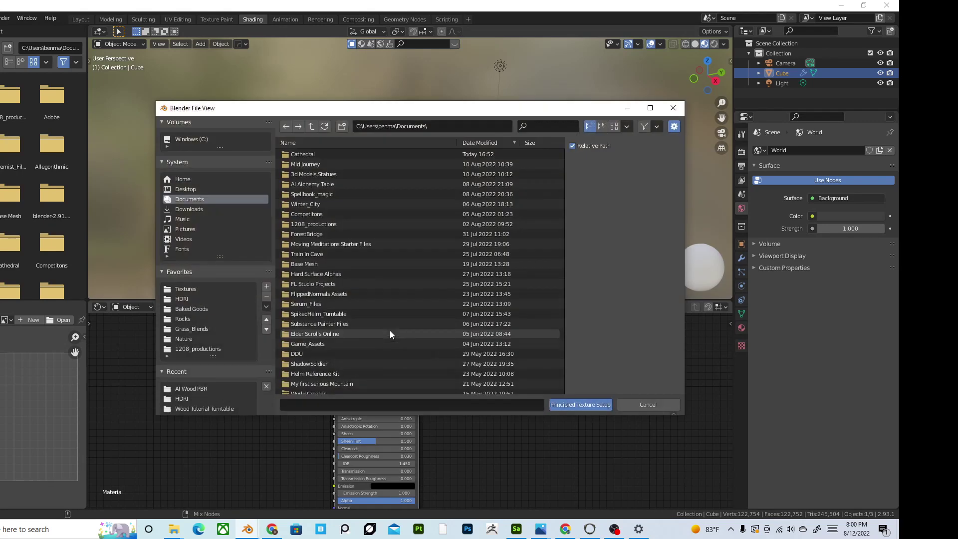
left_click(198, 388)
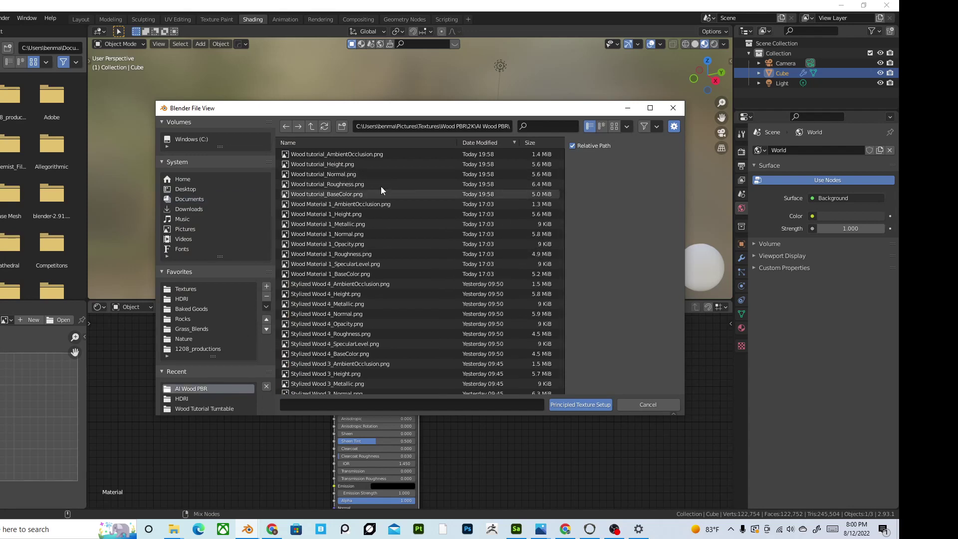
left_click(345, 154)
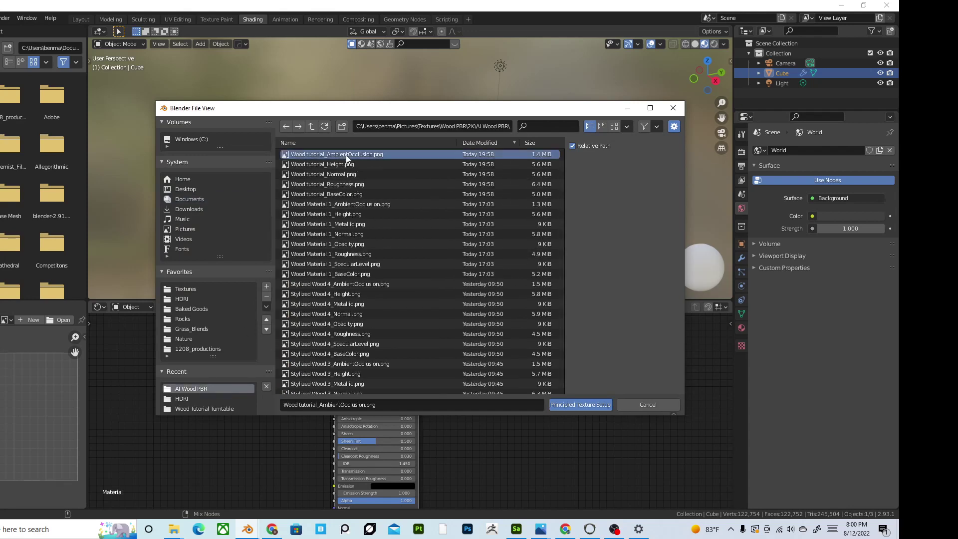
left_click(361, 193, "shift")
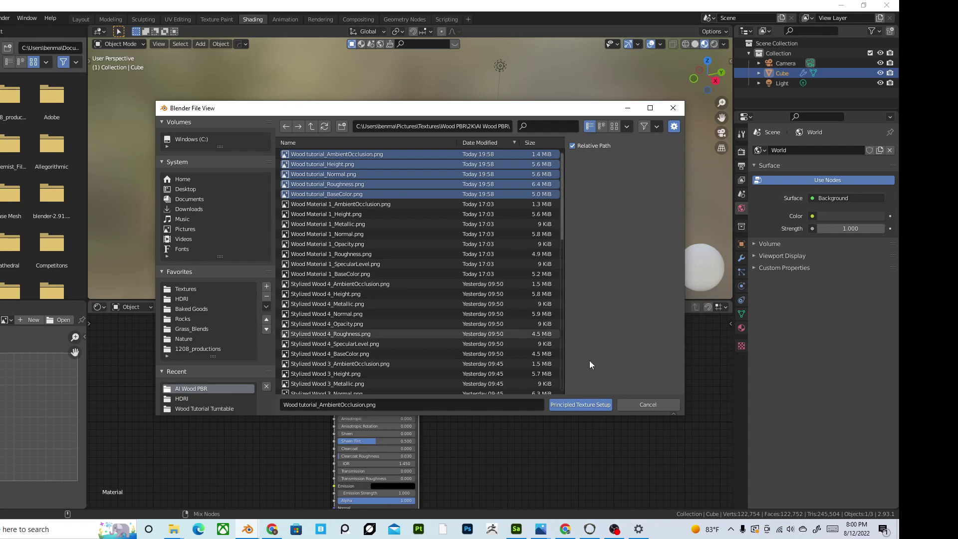
left_click(591, 403)
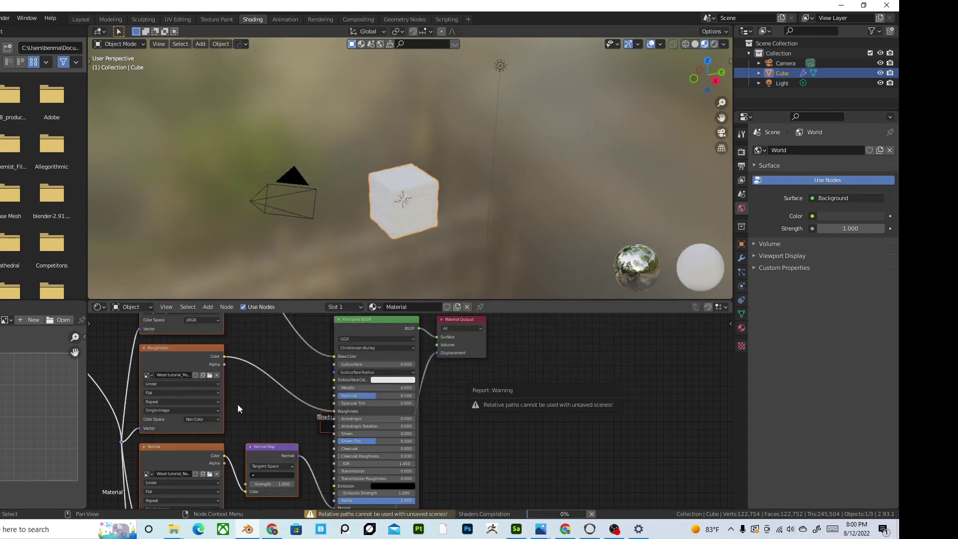
middle_click_drag(245, 376, 367, 374)
scroll(280, 377, "up", 2)
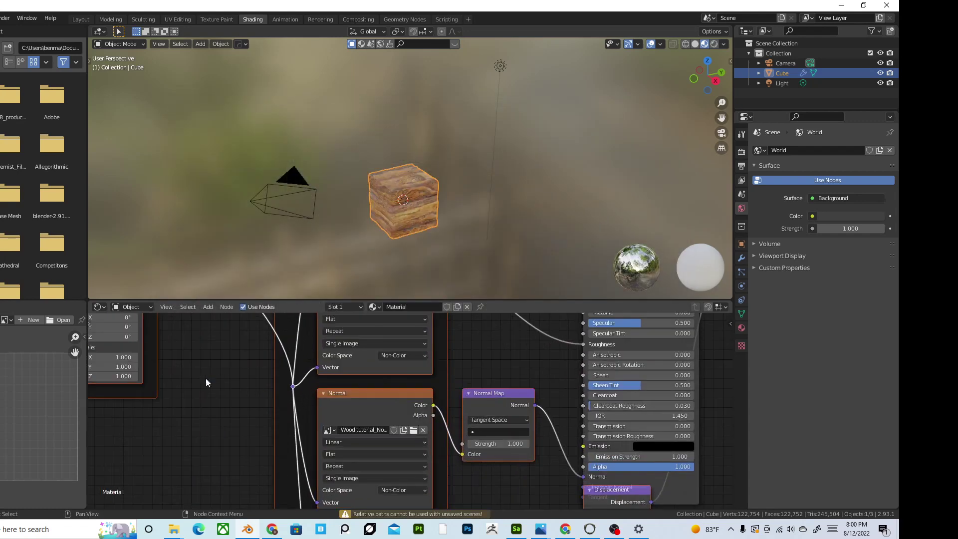
- Set the Mapping node's scale to 2
left_click(119, 354)
type("2")
key("Return")
scroll(363, 249, "up", 5)
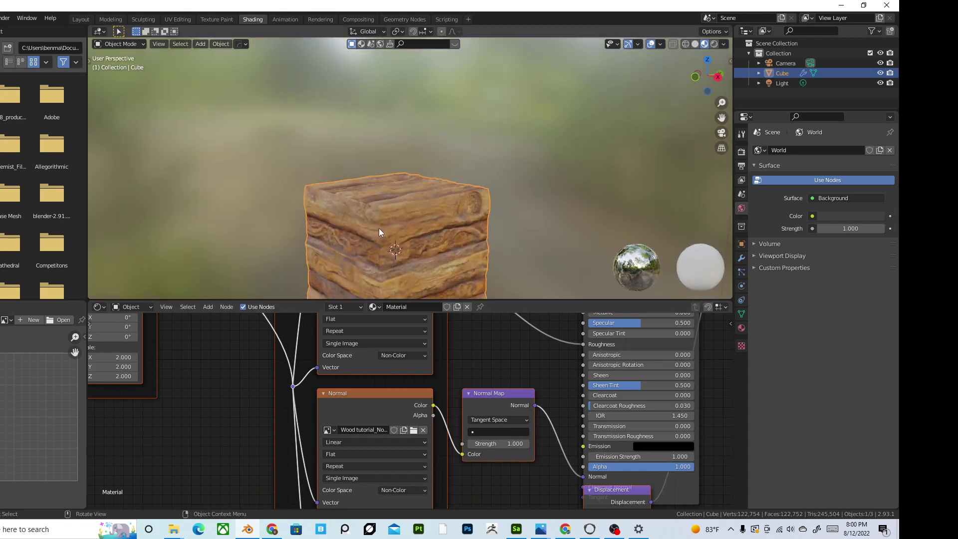
- Enable Ambient Occlusion with distance 4 m and factor 4.00
left_click(741, 151)
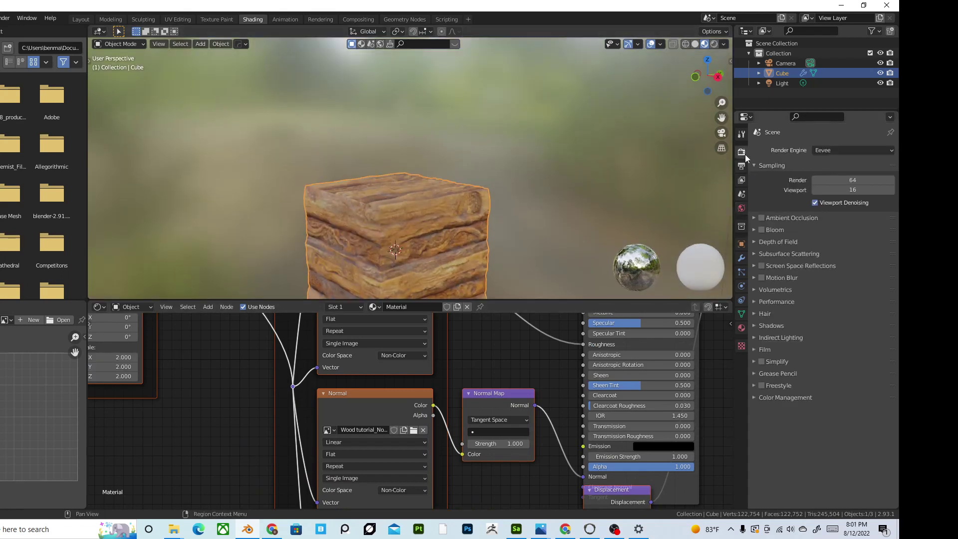
left_click(761, 218)
left_click(754, 218)
left_click(827, 233)
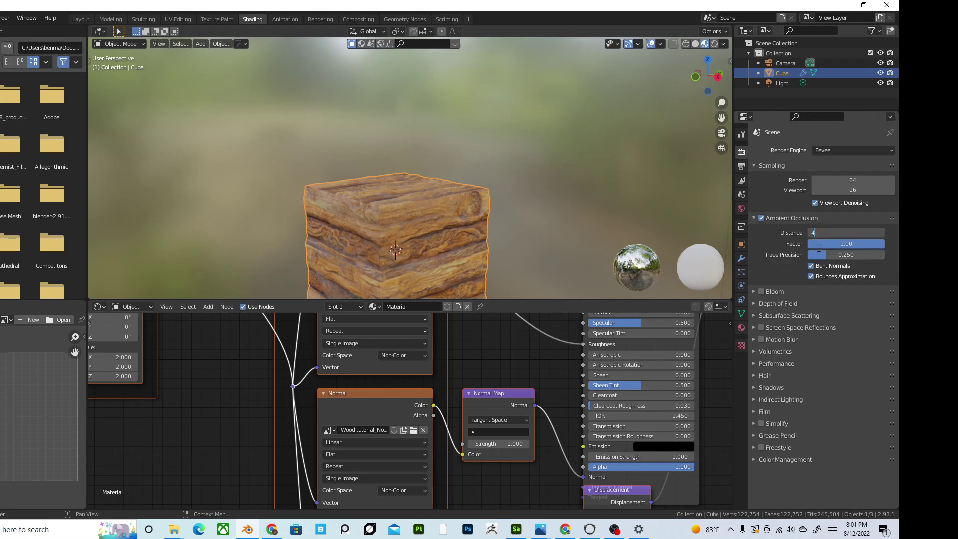
type("4")
key("Return")
left_click(819, 243)
key("Return")
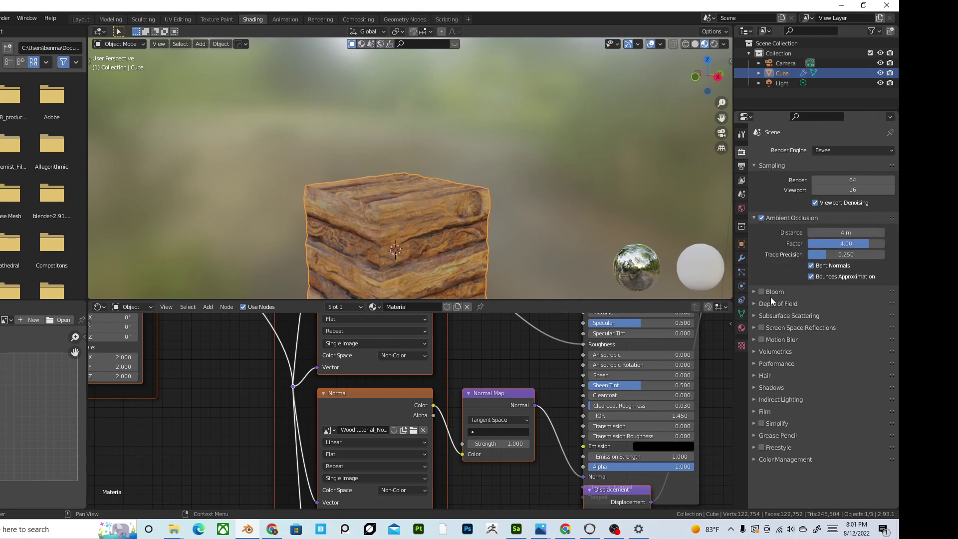
- Turn on Screen Space Reflections and apply the High Contrast color management look
left_click(761, 328)
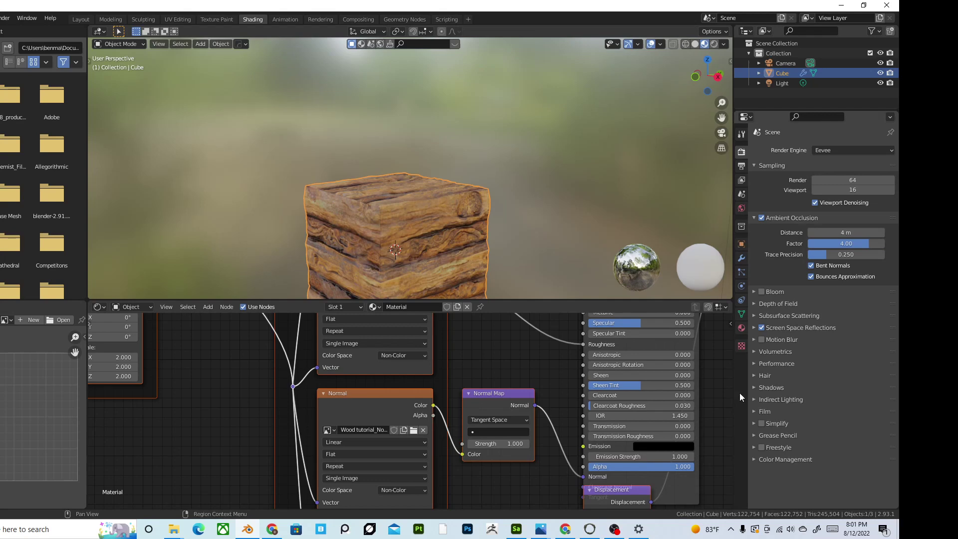
left_click(754, 458)
scroll(833, 434, "down", 3)
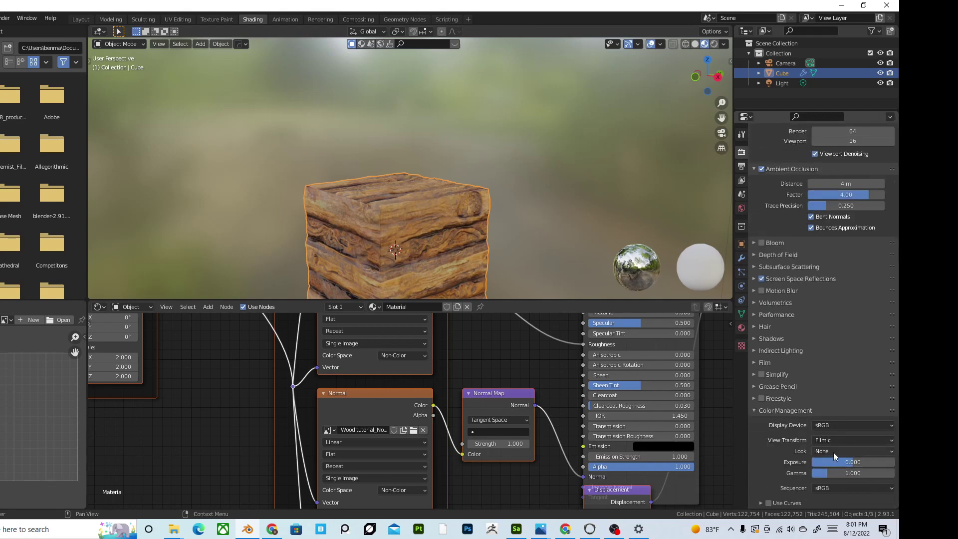
left_click(833, 452)
left_click(836, 417)
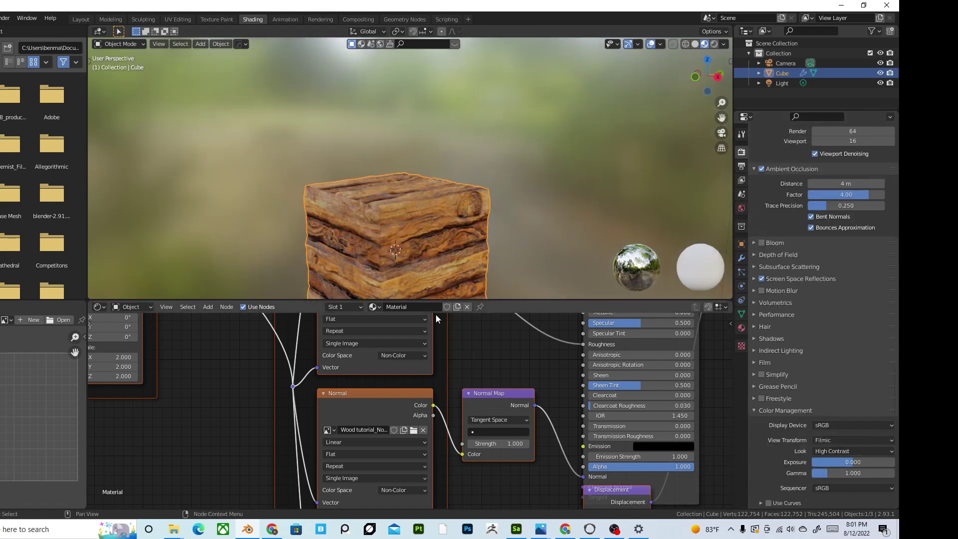
left_click_drag(437, 301, 435, 457)
- Orbit and zoom around the cube to view its displaced wooden planks from side and corner angles
middle_click_drag(396, 299, 410, 268)
scroll(429, 272, "up", 6)
scroll(378, 274, "down", 3)
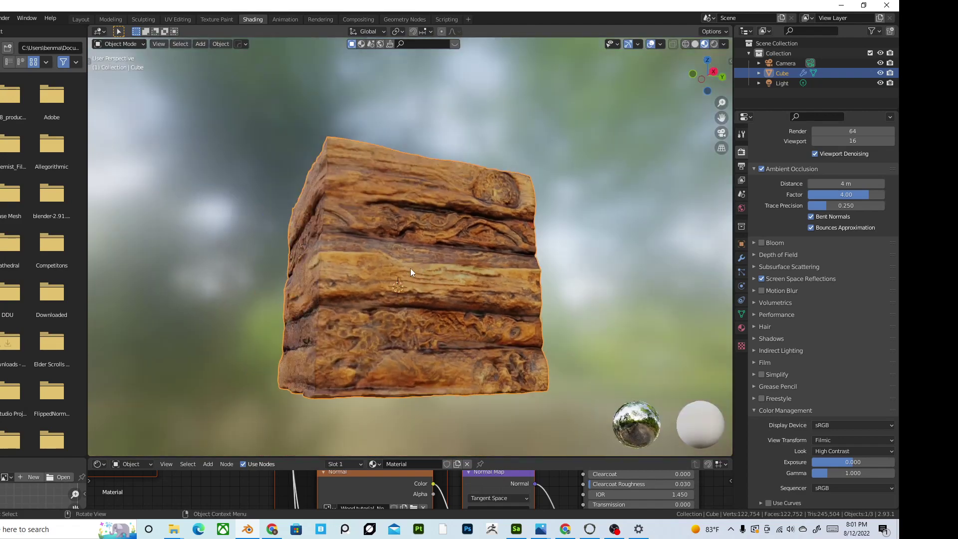
scroll(389, 230, "up", 5)
scroll(386, 225, "down", 4)
middle_click_drag(407, 217, 489, 281)
scroll(449, 259, "up", 5)
scroll(441, 264, "down", 3)
scroll(359, 300, "down", 2)
scroll(448, 265, "up", 4)
scroll(437, 259, "down", 4)
scroll(396, 248, "down", 3)
scroll(443, 262, "down", 3)
scroll(430, 265, "up", 2)
scroll(419, 252, "down", 2)
scroll(431, 272, "up", 2)
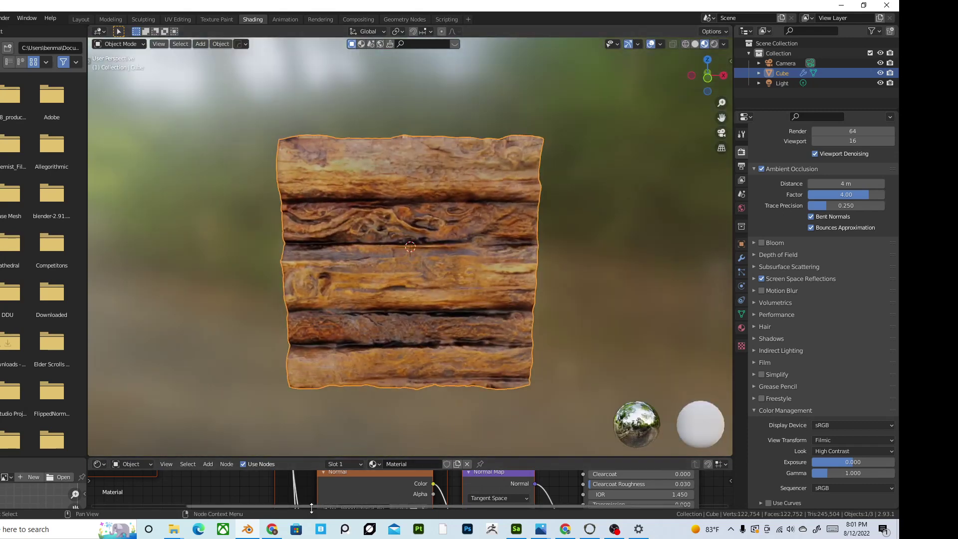
mouse_move(520, 304)
middle_mouse_down()
mouse_move(464, 293)
mouse_move(459, 301)
mouse_move(469, 289)
mouse_move(459, 301)
mouse_move(564, 306)
mouse_move(553, 315)
mouse_move(527, 306)
middle_mouse_up()
- Use Solid shading with Shadow and Cavity enabled, ridge and valley at 2.000
left_click(694, 44)
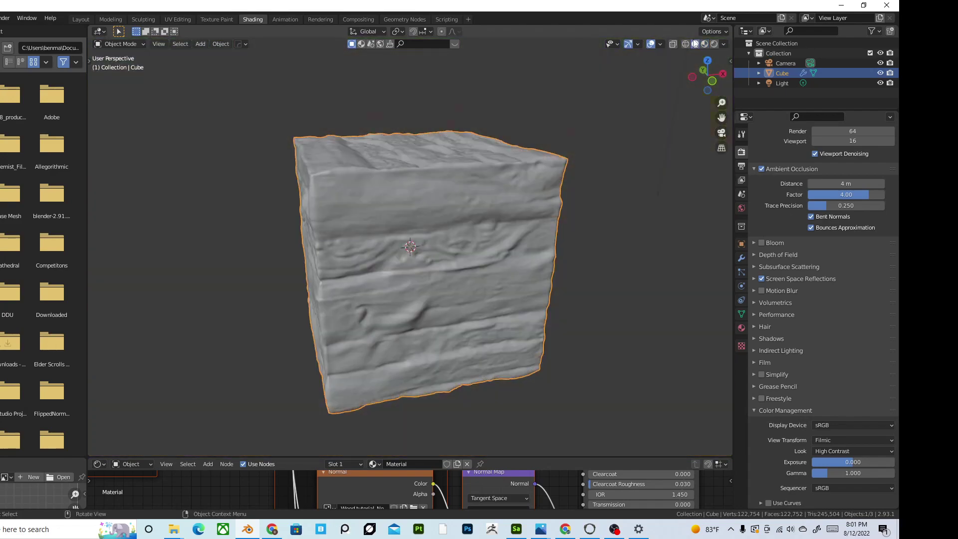
left_click(724, 44)
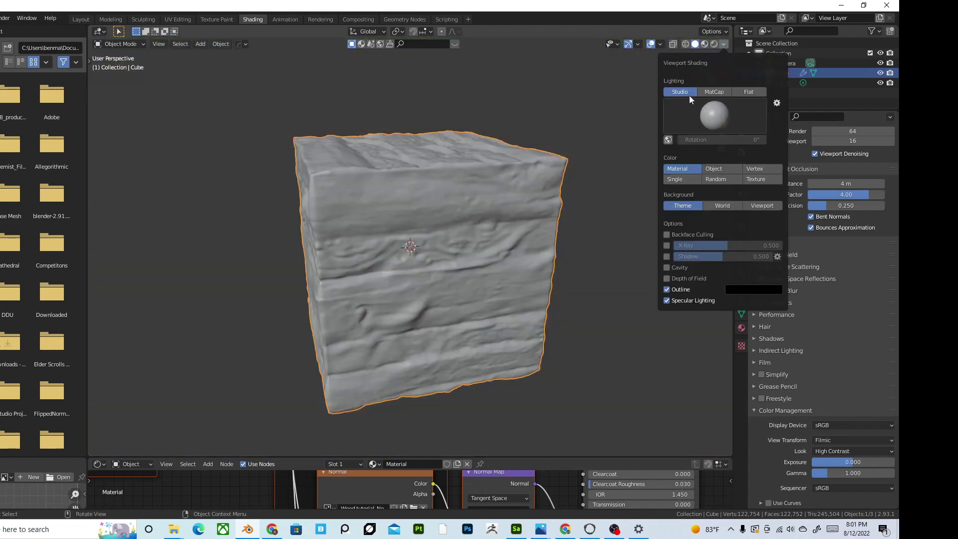
left_click(666, 256)
left_click(668, 267)
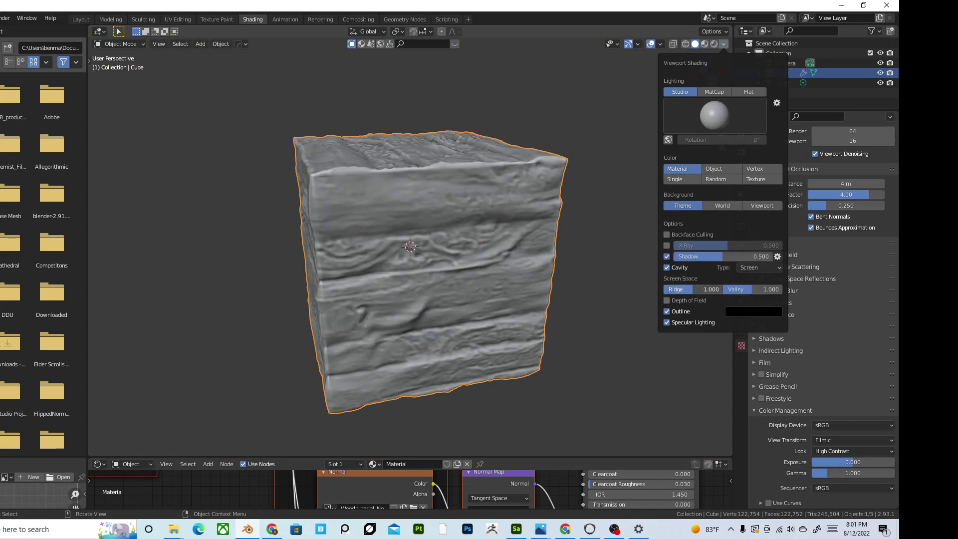
left_click_drag(698, 290, 768, 289)
- Light the solid view with a brown MatCap and set the Subdivision viewport level to 4
left_click(714, 91)
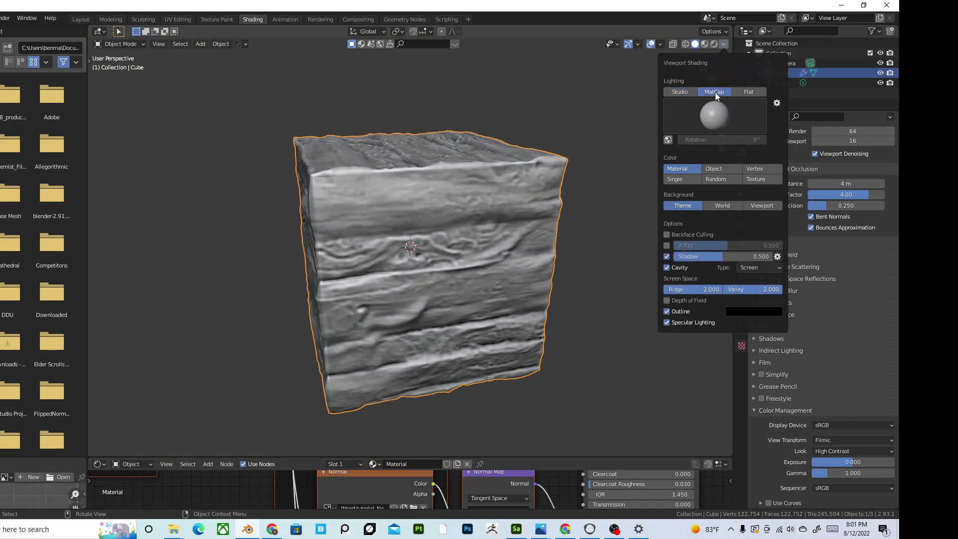
left_click(713, 120)
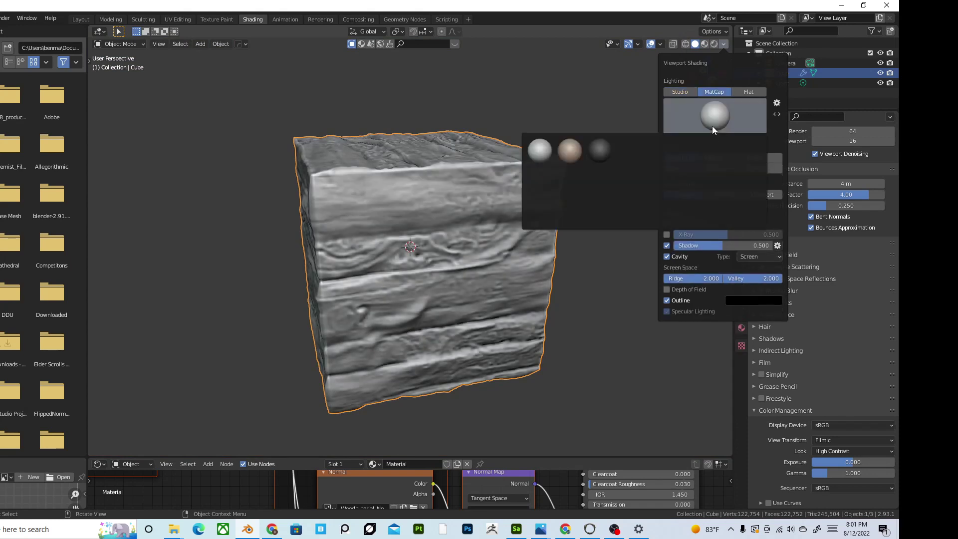
left_click(570, 152)
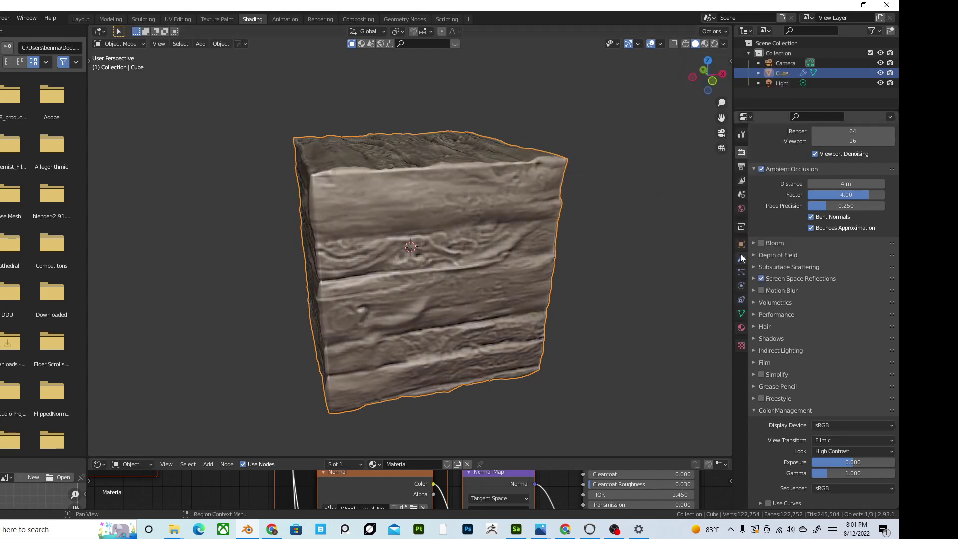
left_click(741, 257)
left_click(880, 194)
- Set Subdivision render levels to 4 and compare the cube in Solid and Material Preview shading
left_click(878, 204)
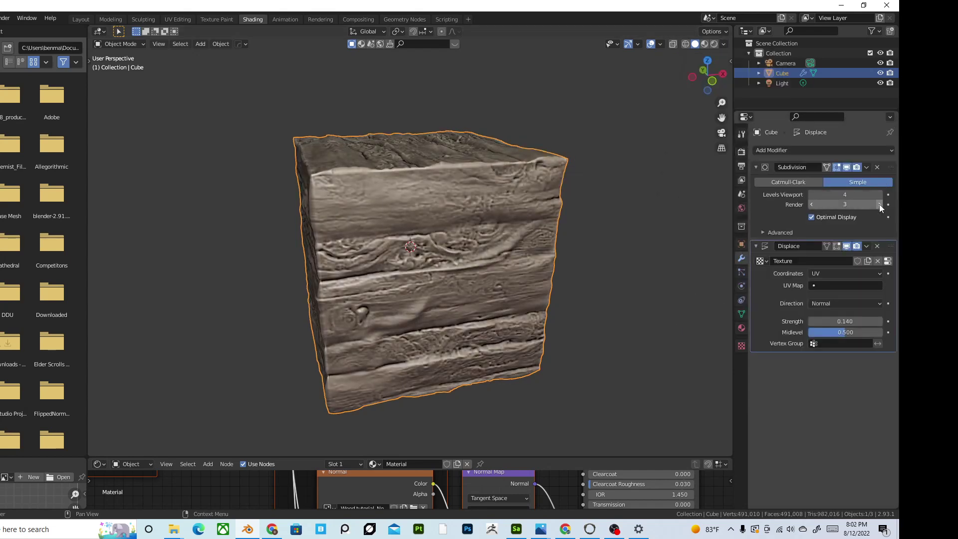
middle_click_drag(412, 253, 554, 174)
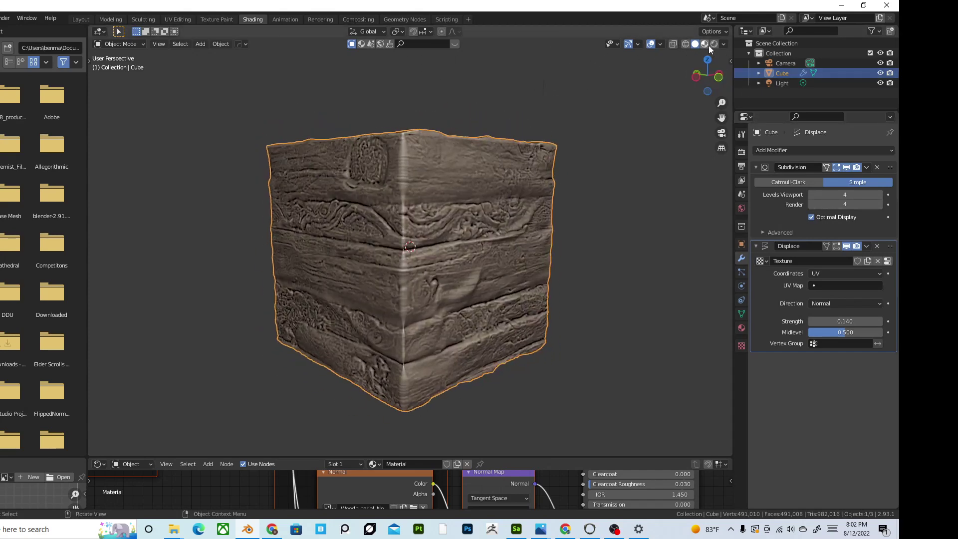
key("z")
key("2")
scroll(543, 215, "up", 2)
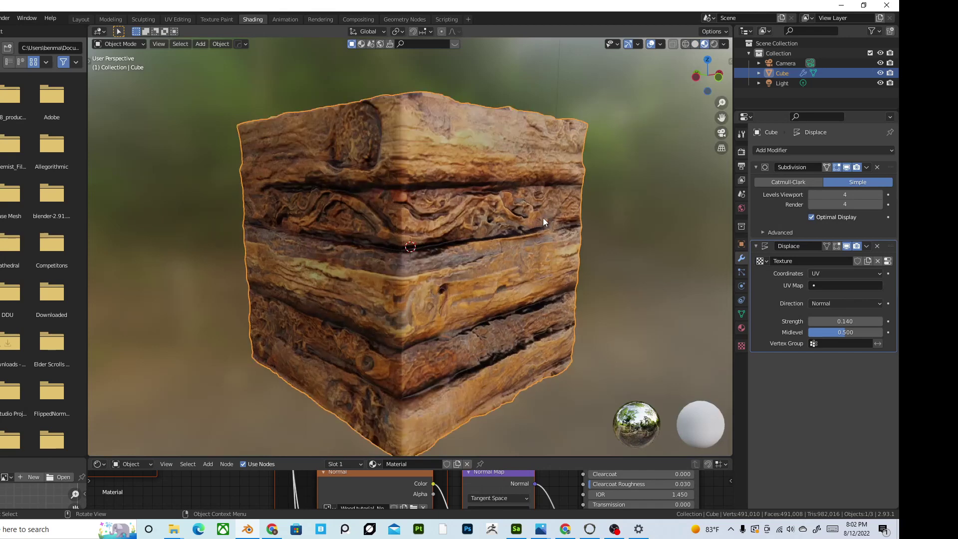
left_click(695, 44)
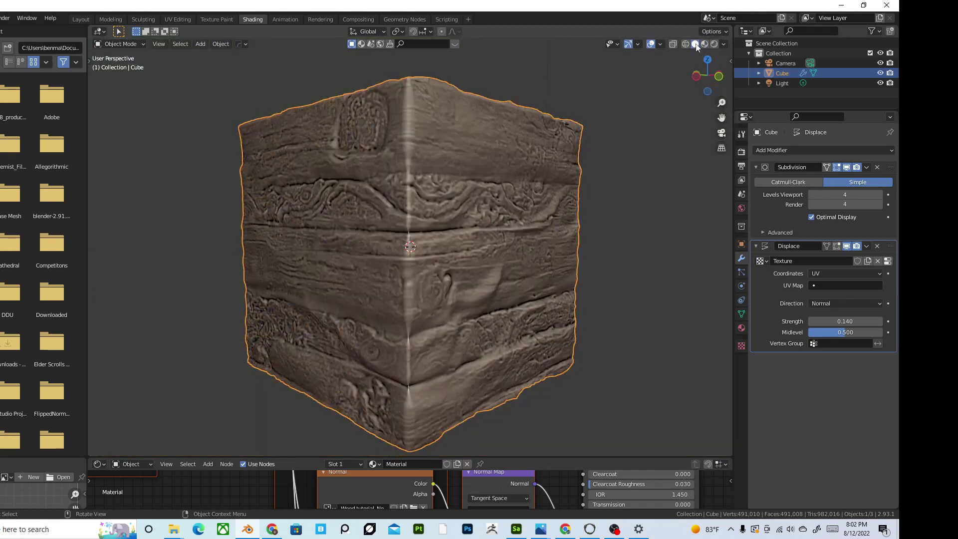
left_click(705, 44)
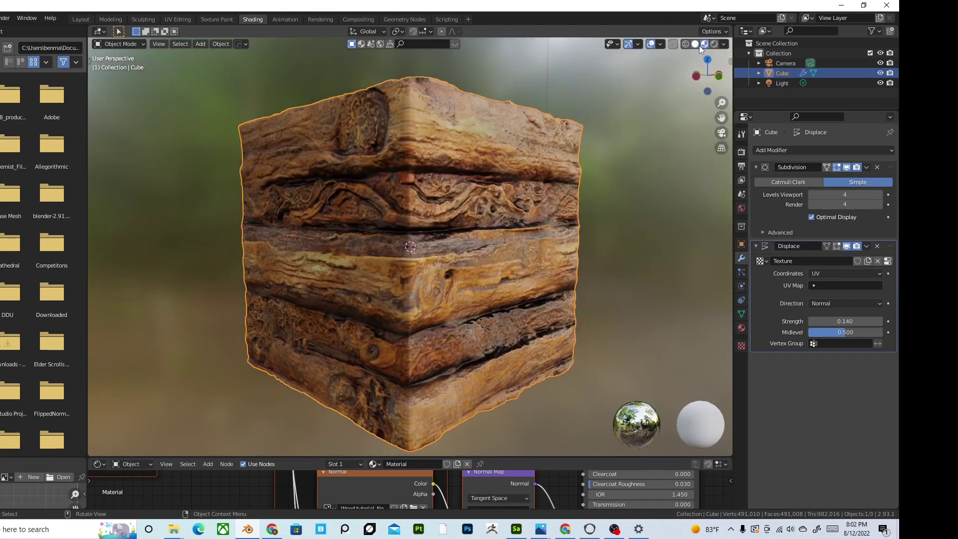
left_click(695, 44)
mouse_move(370, 372)
middle_mouse_down()
mouse_move(433, 358)
mouse_move(317, 317)
mouse_move(345, 332)
mouse_move(372, 310)
mouse_move(364, 299)
mouse_move(412, 300)
mouse_move(400, 325)
mouse_move(387, 316)
mouse_move(487, 299)
mouse_move(408, 264)
mouse_move(414, 304)
mouse_move(357, 335)
mouse_move(467, 334)
mouse_move(439, 322)
mouse_move(486, 329)
mouse_move(441, 301)
mouse_move(403, 328)
mouse_move(351, 323)
mouse_move(412, 317)
mouse_move(382, 335)
middle_mouse_up()
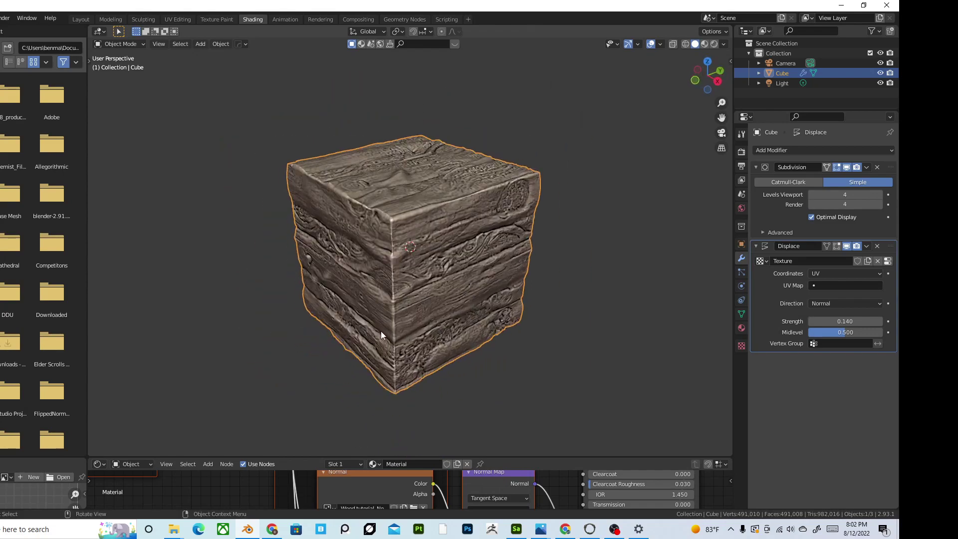
middle_click_drag(434, 301, 408, 301)
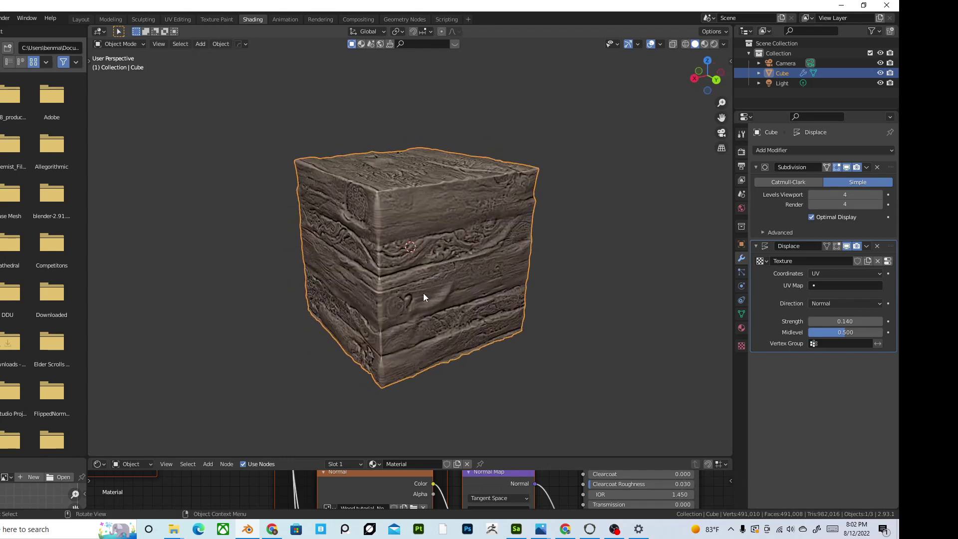
mouse_move(423, 297)
middle_mouse_down()
mouse_move(376, 293)
mouse_move(427, 305)
mouse_move(386, 292)
mouse_move(398, 287)
mouse_move(383, 305)
mouse_move(405, 292)
mouse_move(409, 301)
mouse_move(397, 343)
mouse_move(438, 299)
middle_mouse_up()
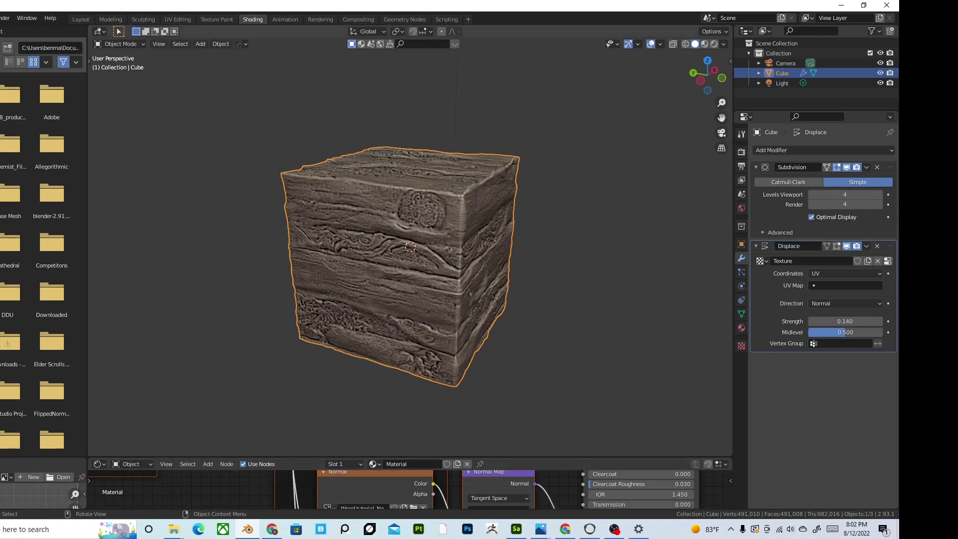